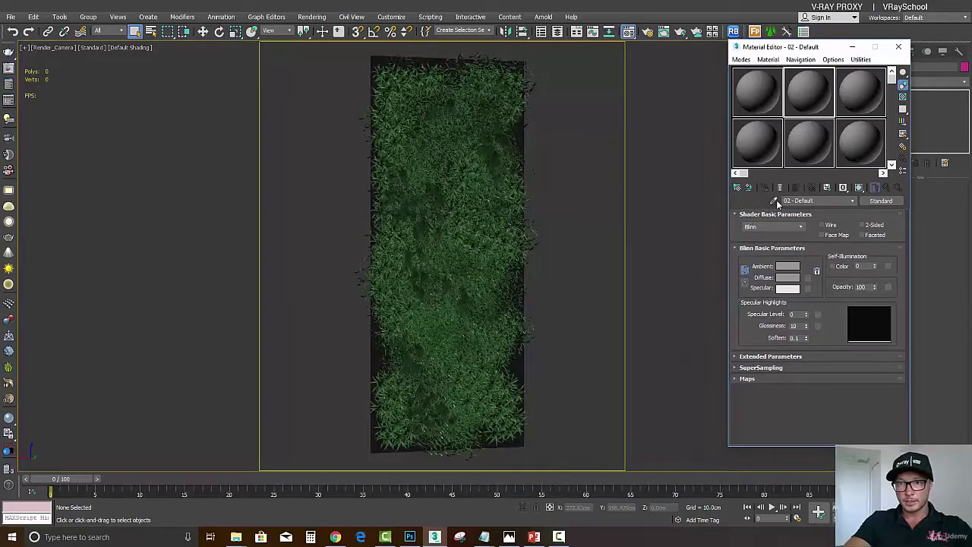
- Sample the plants' Plants_Multi material into the second material slot and shift the Material Editor away from the modifier settings
left_click(774, 203)
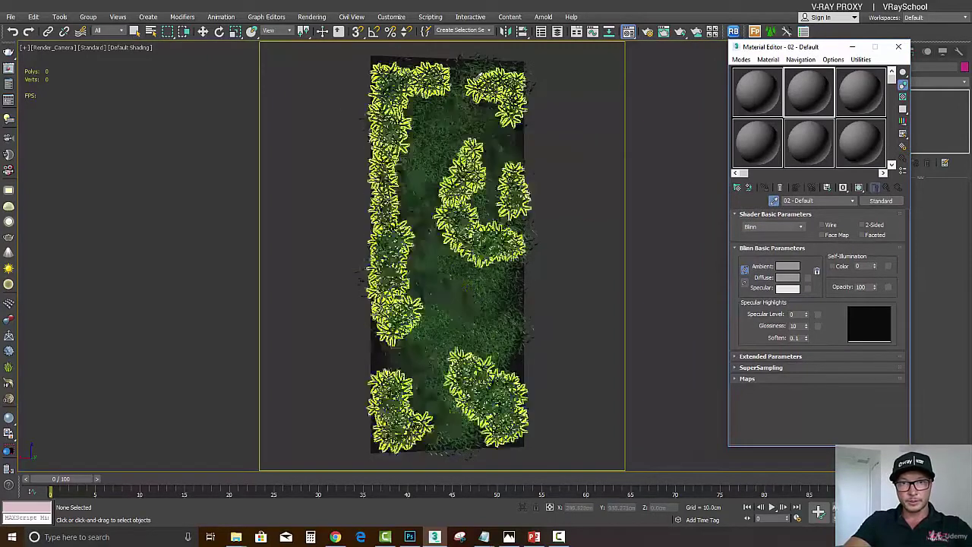
left_click(480, 73)
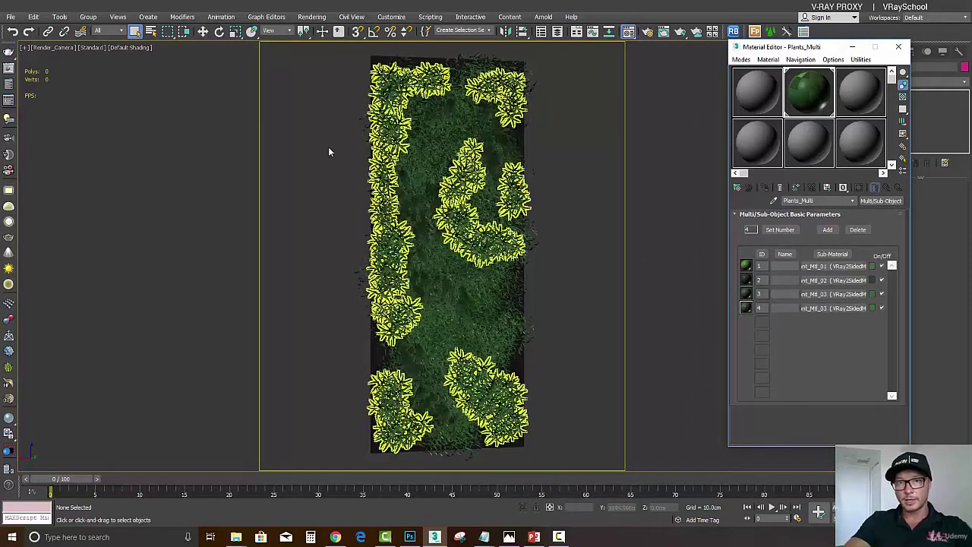
left_click_drag(803, 50, 682, 55)
- Inspect the garden's separate meshes by selecting Plane001, Plant_C, Plant_A and Plant_D in turn, and clear the selection
left_click(430, 63)
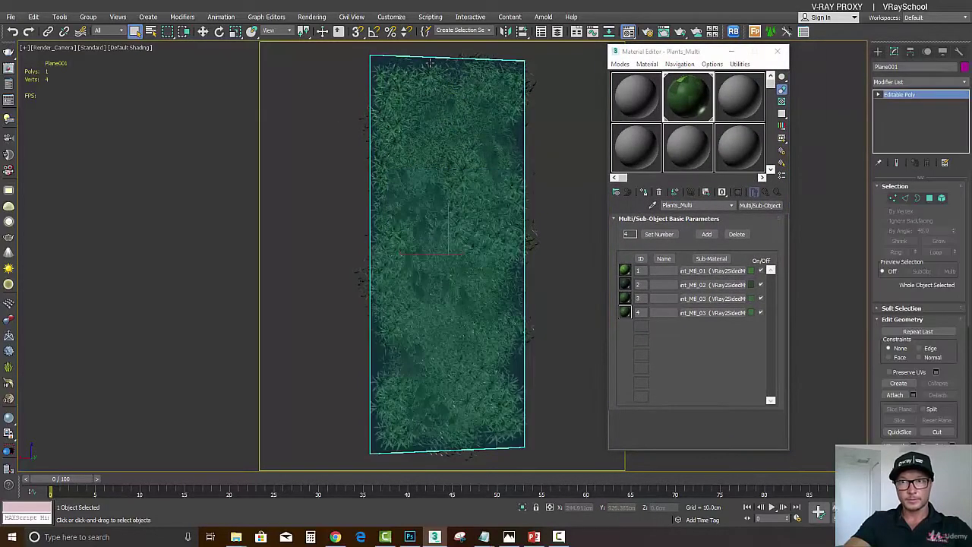
left_click(430, 63)
left_click(438, 90)
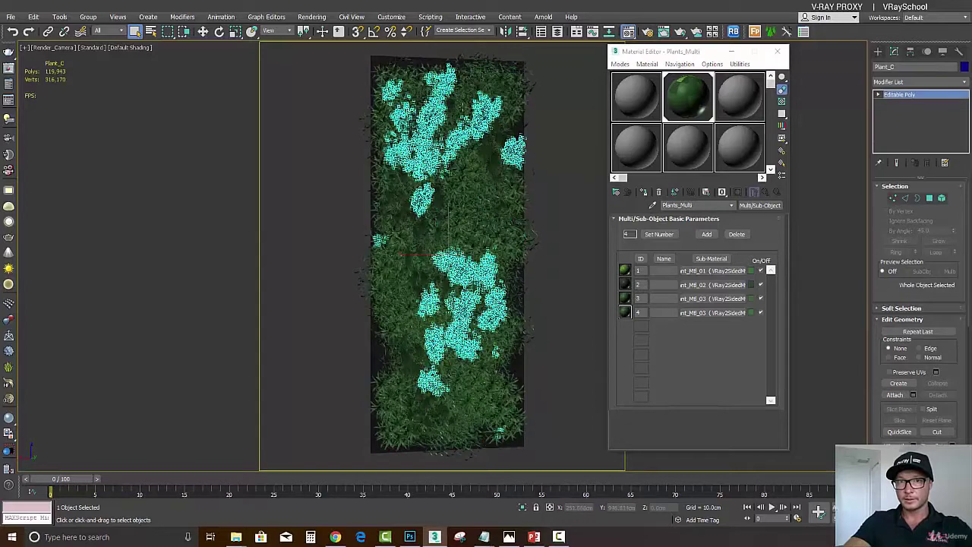
left_click(457, 105)
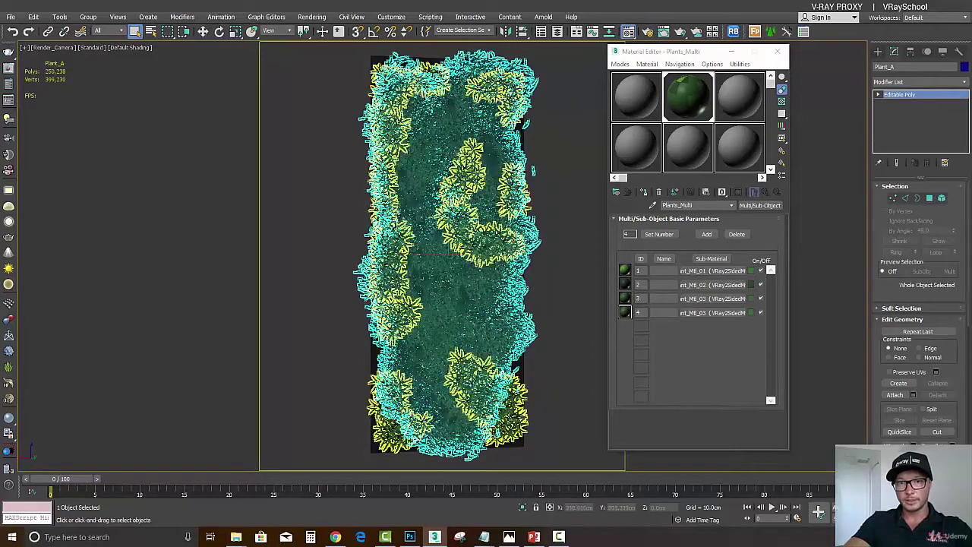
left_click(516, 416)
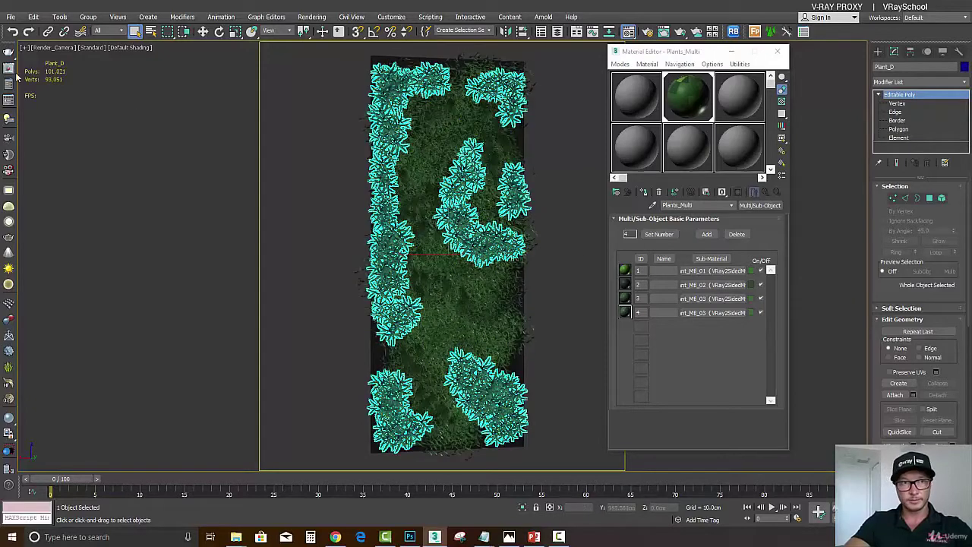
left_click(532, 228)
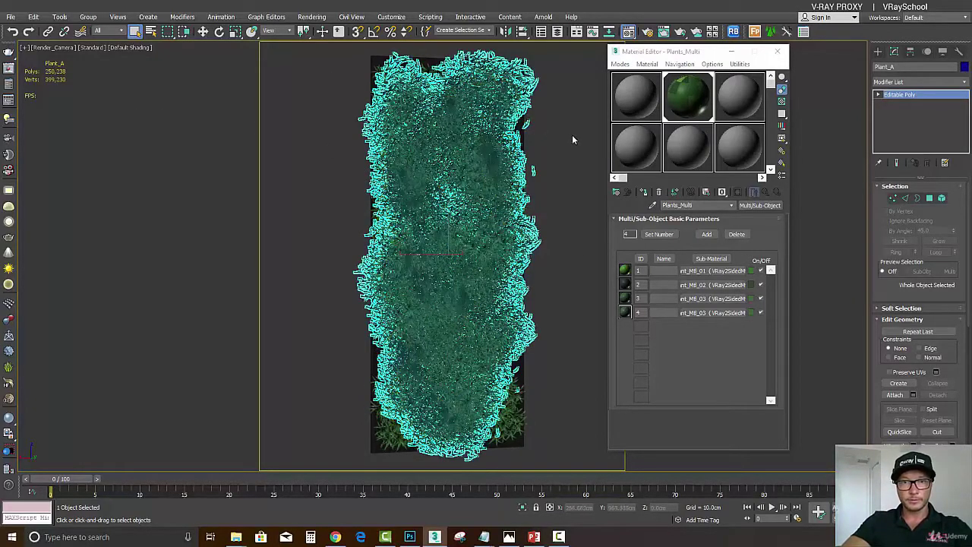
left_click(541, 141)
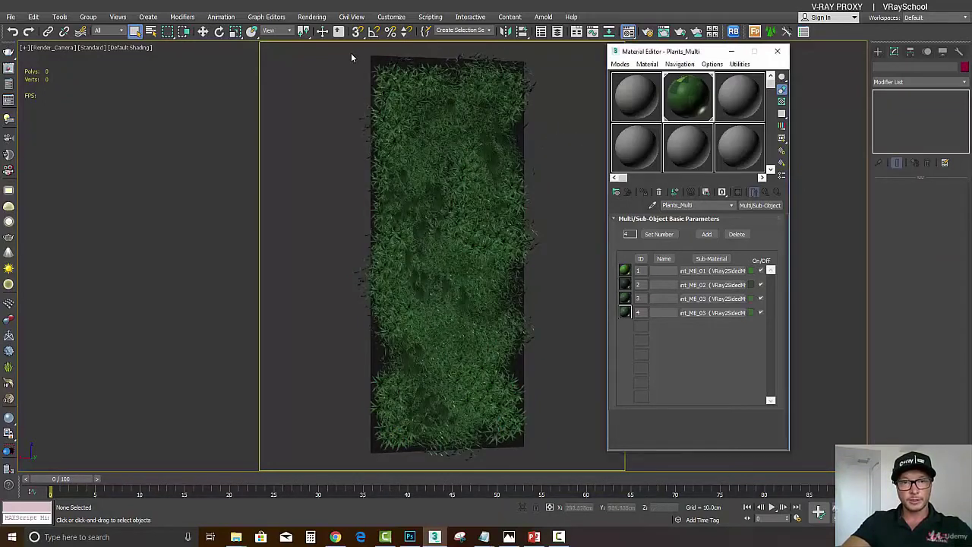
- Select the ground plane and all plant meshes for V-Ray mesh export, combining all selected objects in a single file
left_click_drag(347, 45, 553, 466)
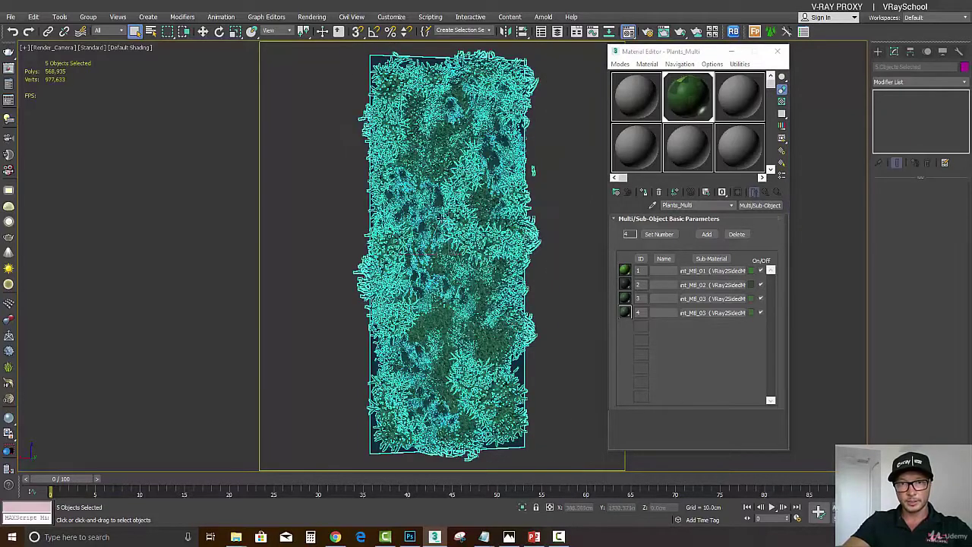
right_click(441, 219)
left_click(452, 367)
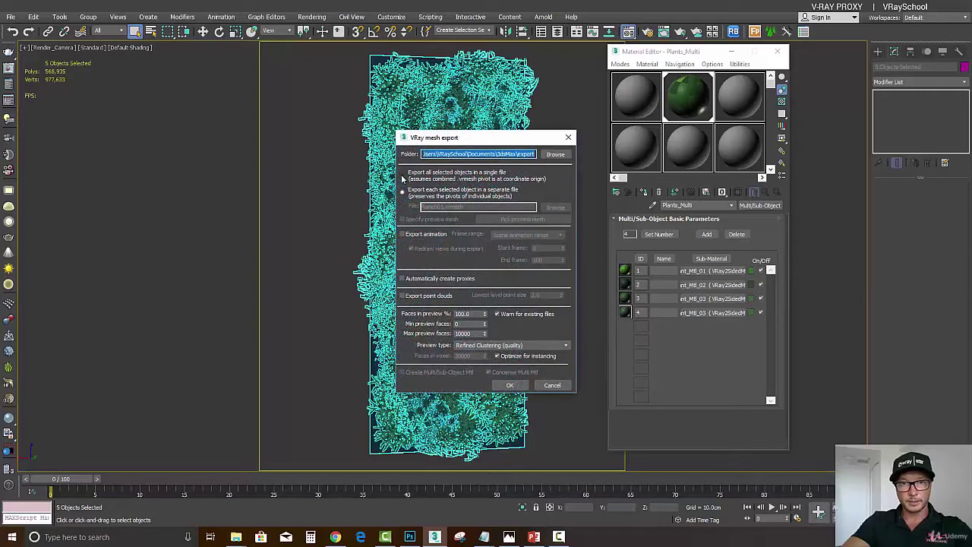
left_click(404, 174)
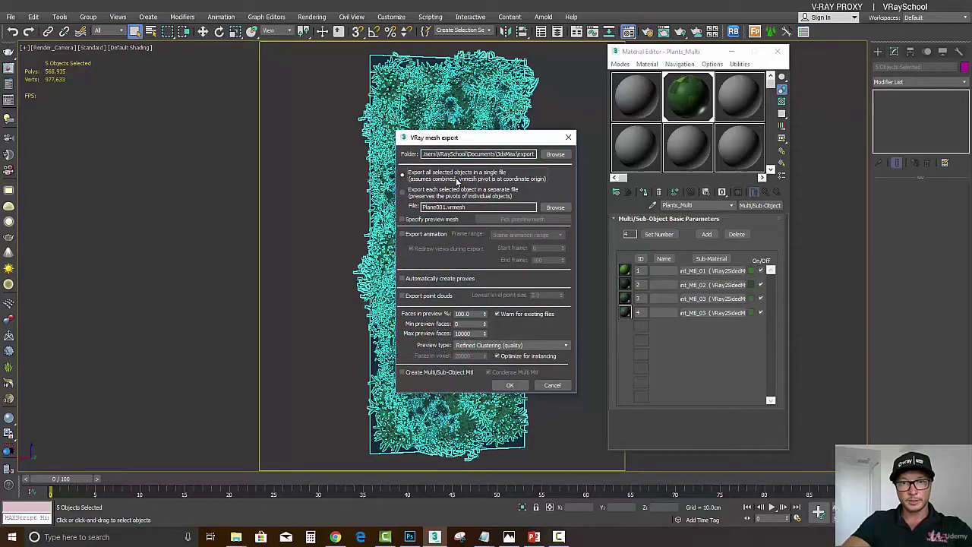
- Configure the mesh export to create proxies automatically, use 10% faces in preview and create a Multi/Sub-Object material
left_click(415, 281)
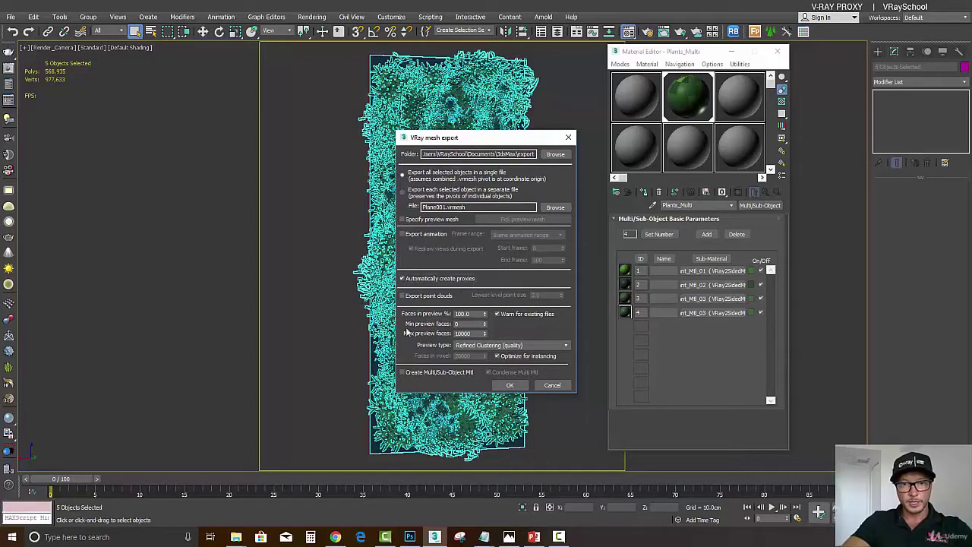
double_click(467, 314)
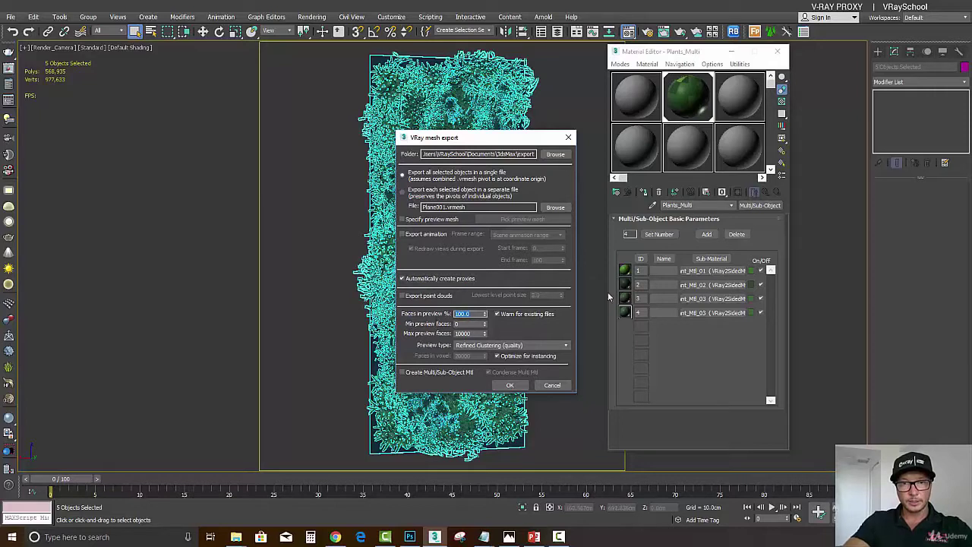
type("10")
key("Return")
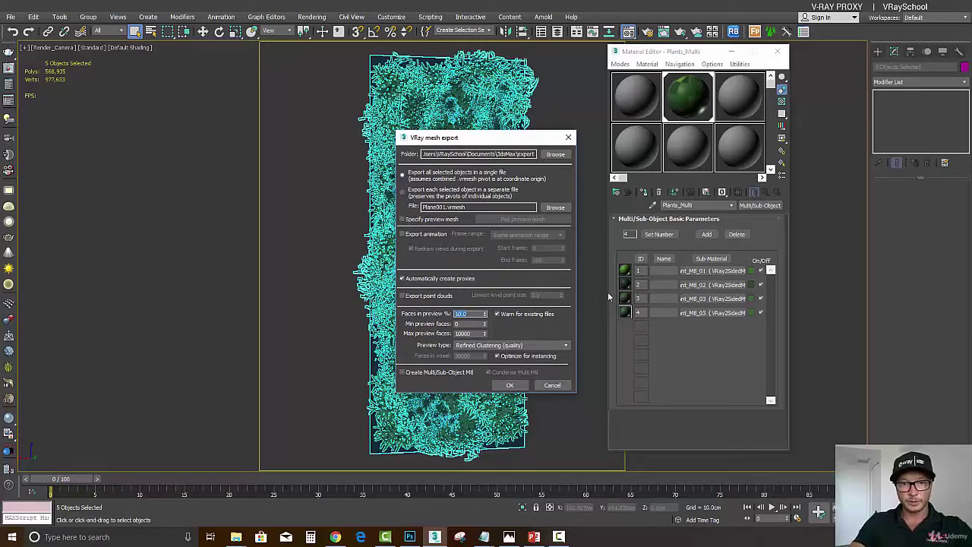
left_click(405, 373)
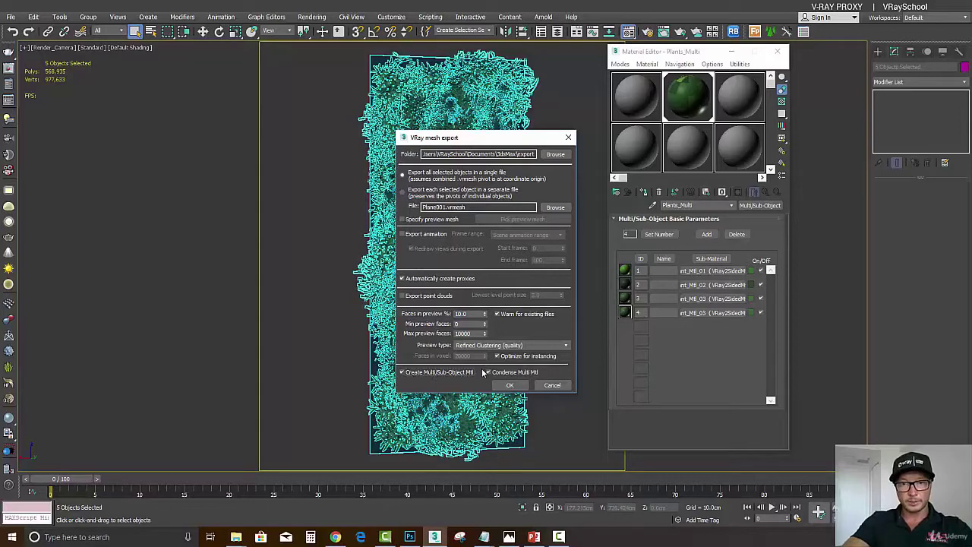
- Choose the The_Garden folder inside 3dsMax_Courseware as the destination and export the combined mesh as Plane001.vrmesh
left_click(557, 155)
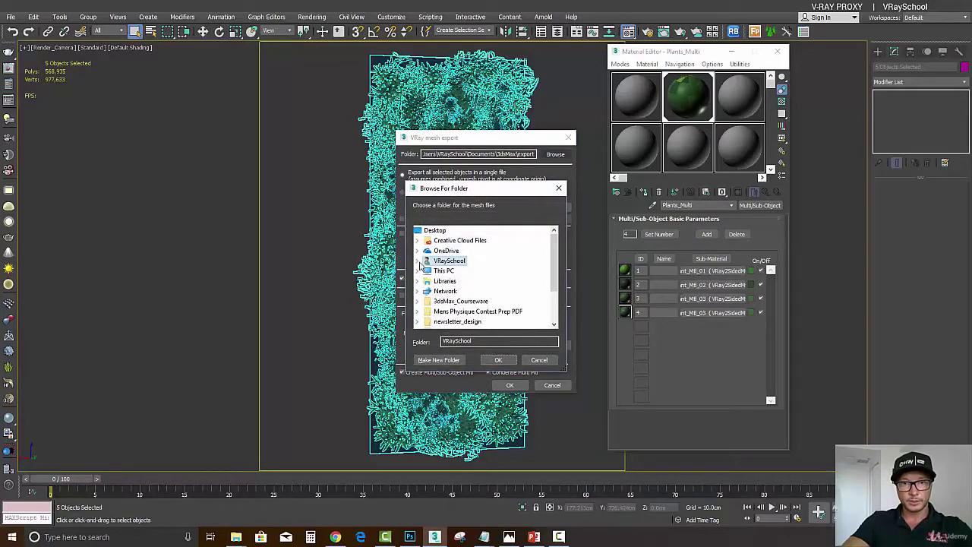
left_click(418, 302)
left_click(474, 296)
left_click(498, 360)
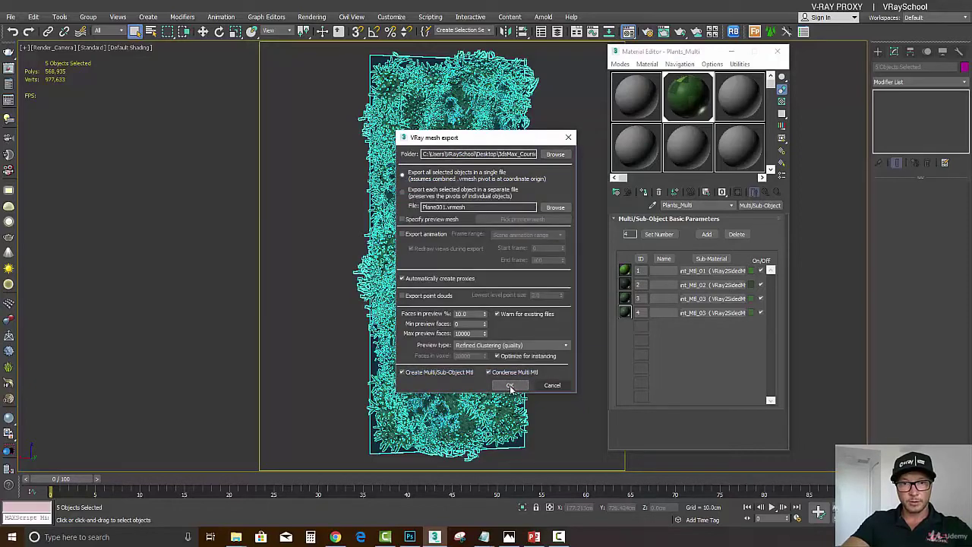
left_click(511, 385)
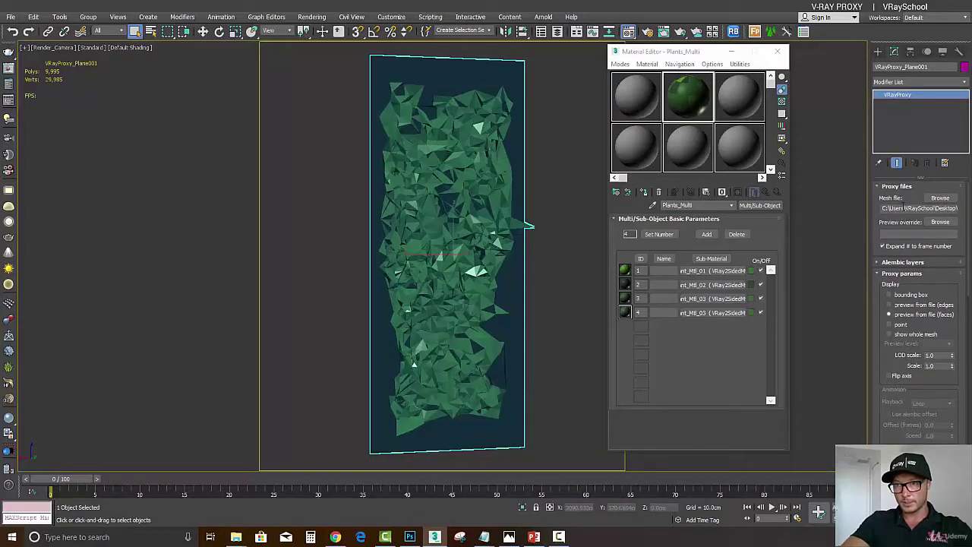
- Check the proxy's mesh file path, compare the bounding box, edges, faces and point displays, and set it to show whole mesh
left_click(919, 208)
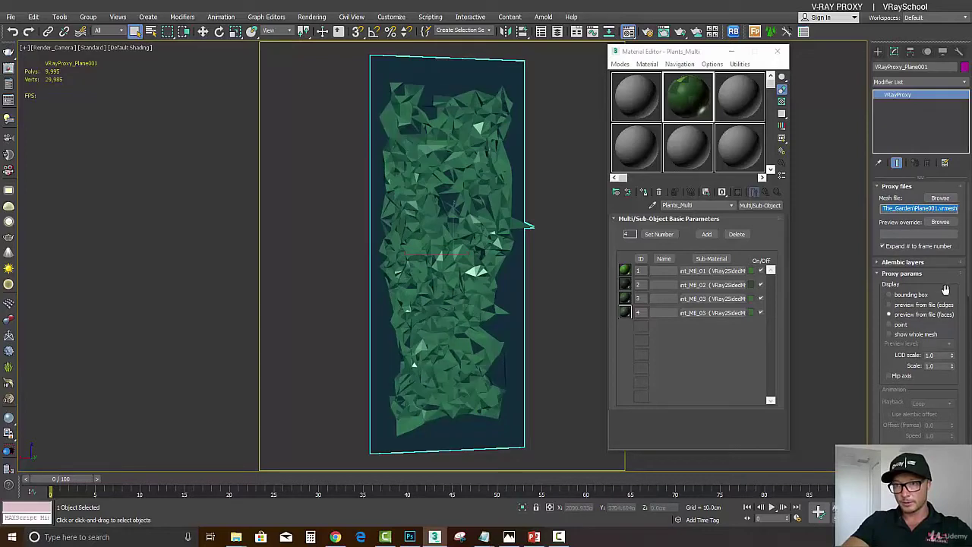
scroll(945, 288, "down", 1)
left_click(890, 279)
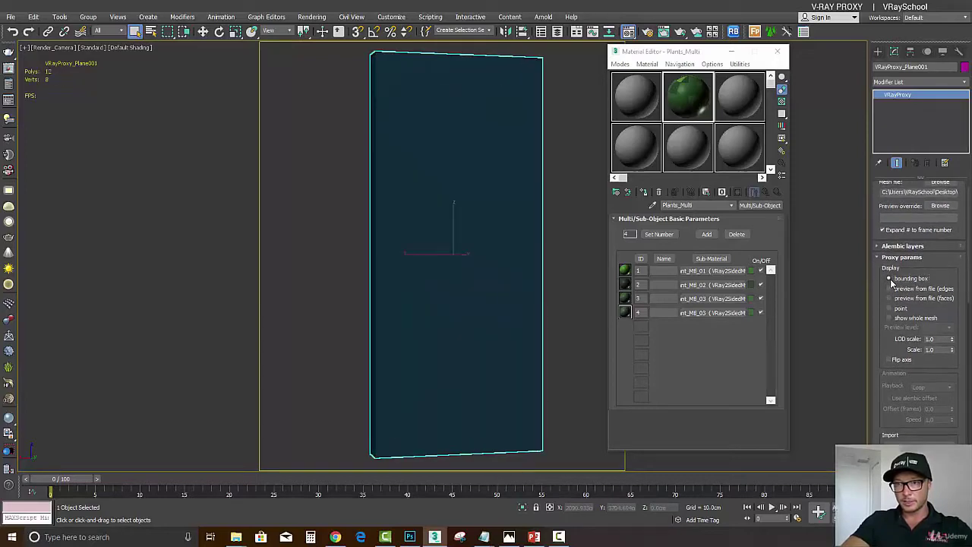
left_click(890, 288)
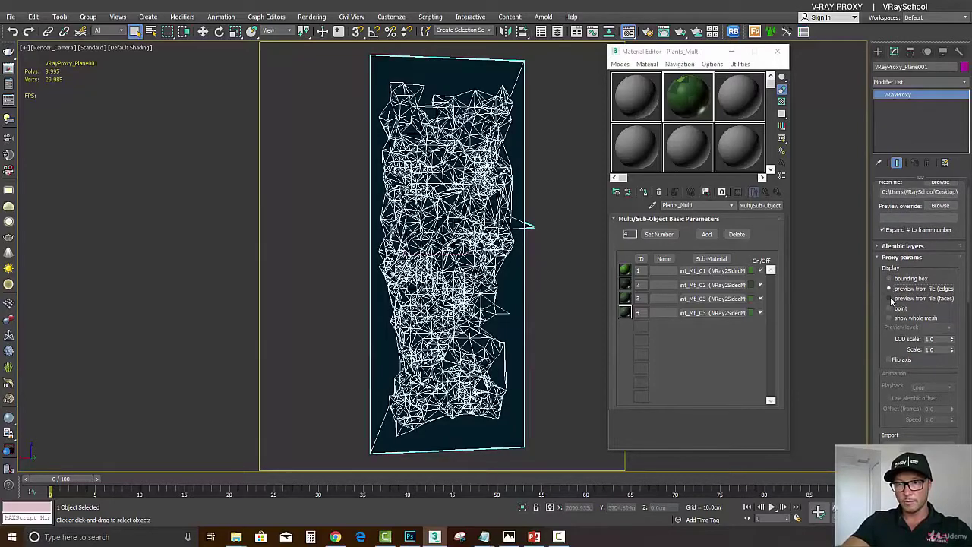
left_click(890, 298)
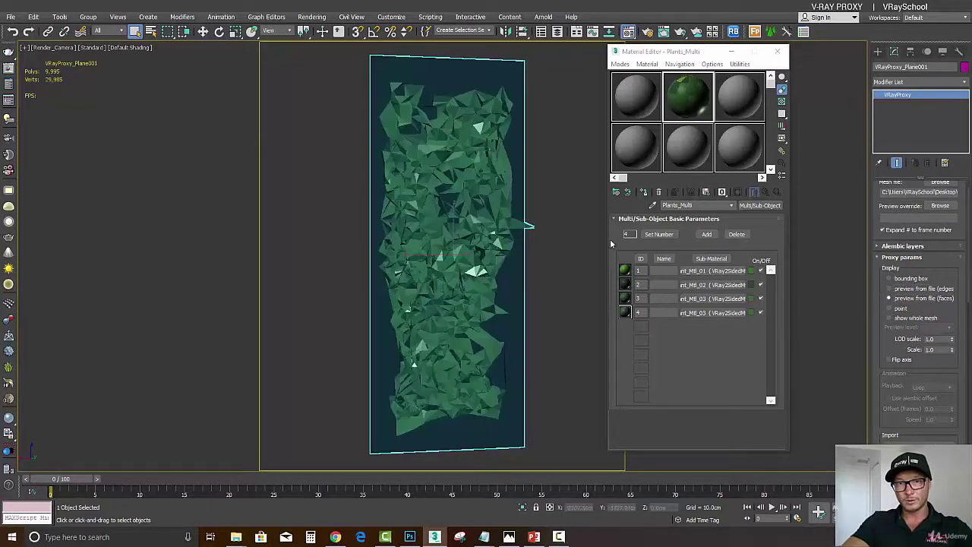
left_click(890, 308)
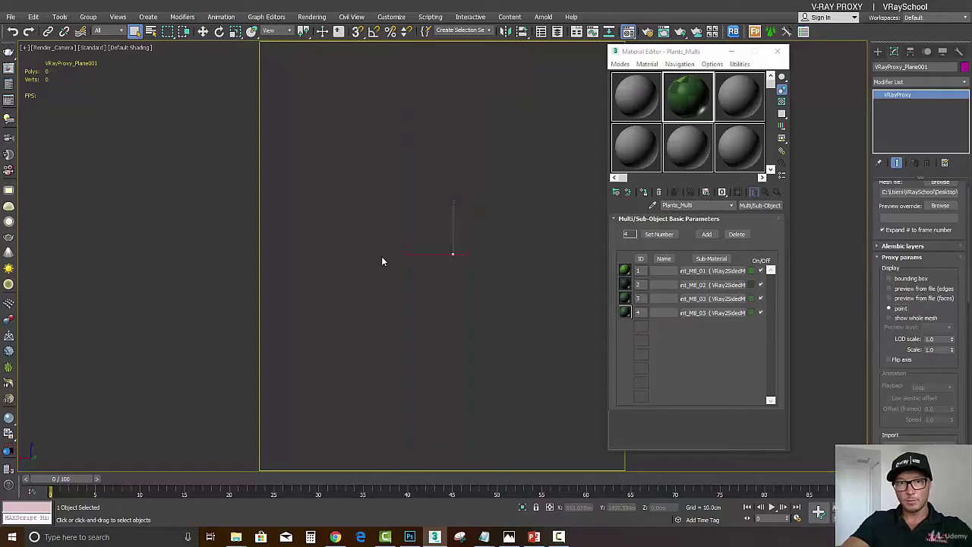
left_click(889, 318)
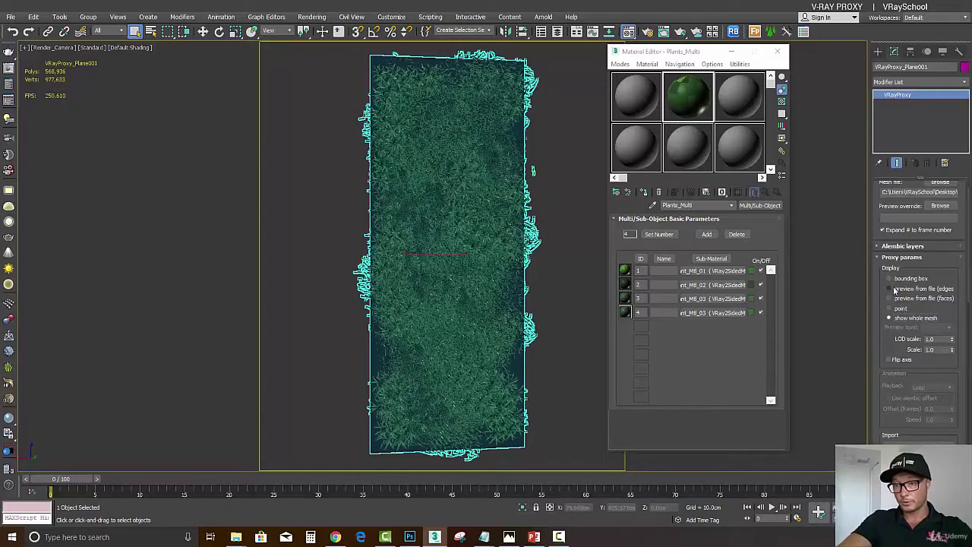
- In the proxy mesh visibility list, exclude Plane001, Plant_A, Plant_B and Plant_D so that only Plant_C is displayed
left_click_drag(884, 341, 861, 137)
scroll(879, 357, "down", 2)
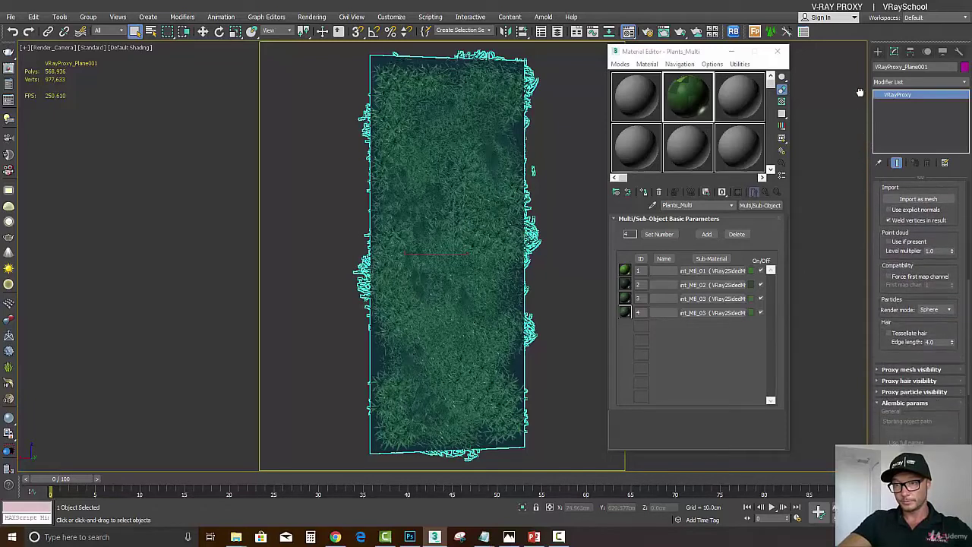
left_click(879, 364)
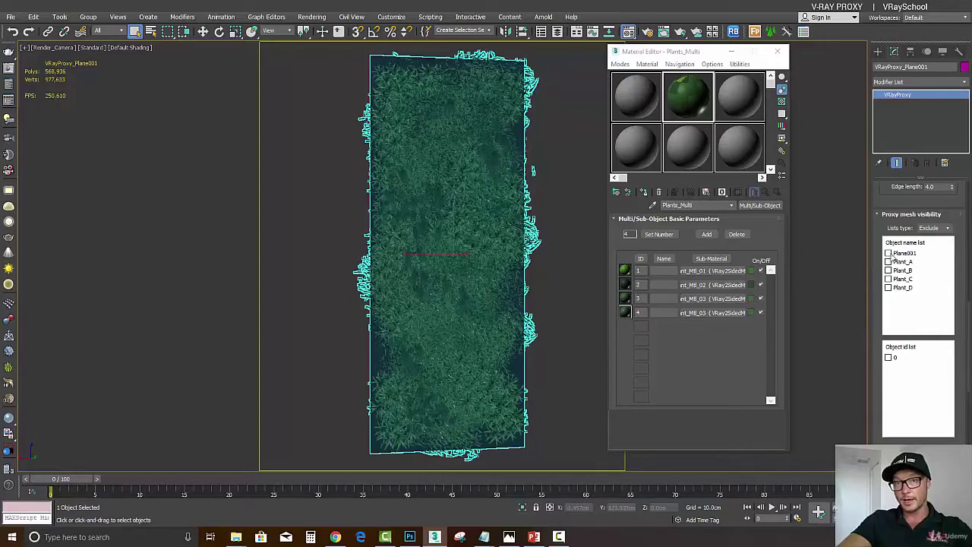
left_click(889, 253)
left_click(889, 262)
left_click(889, 270)
left_click(889, 279)
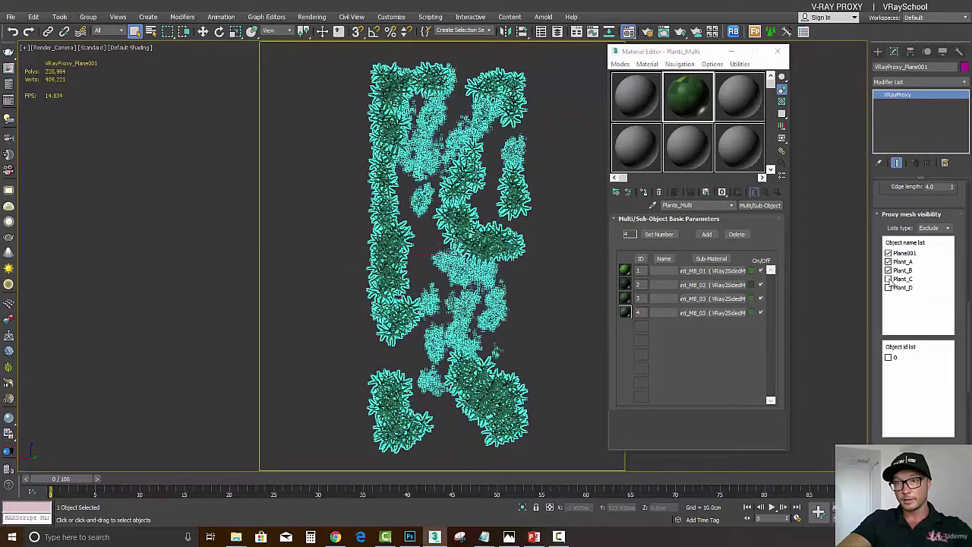
left_click(890, 288)
left_click(888, 280)
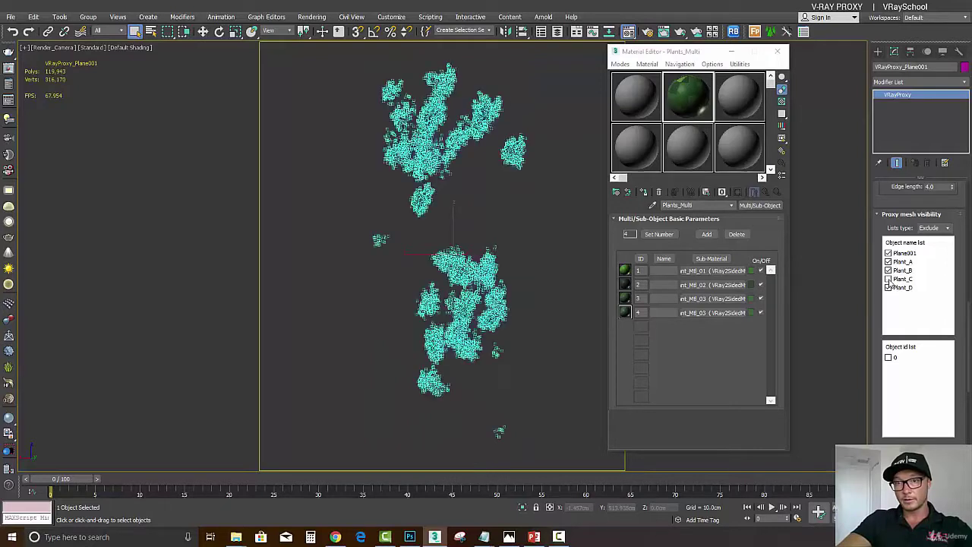
left_click(888, 288)
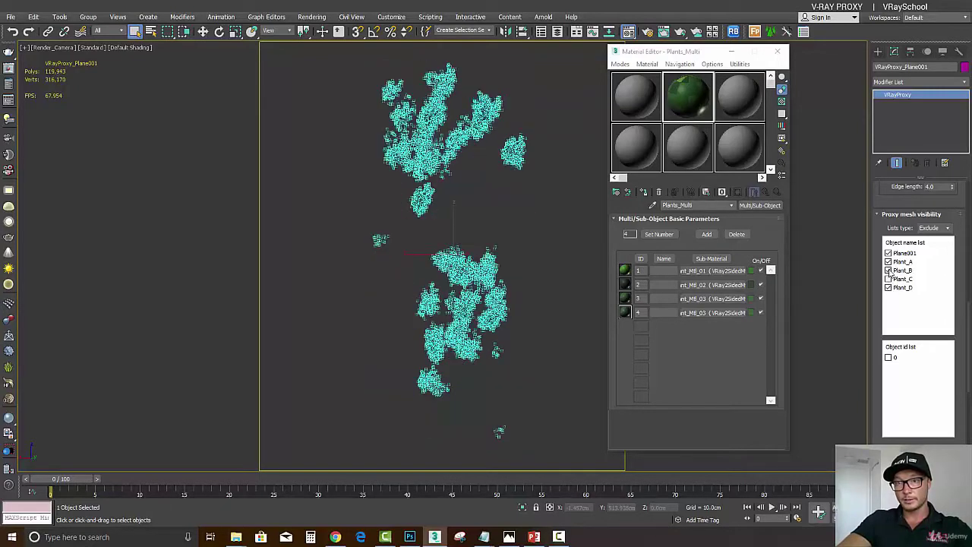
left_click(888, 271)
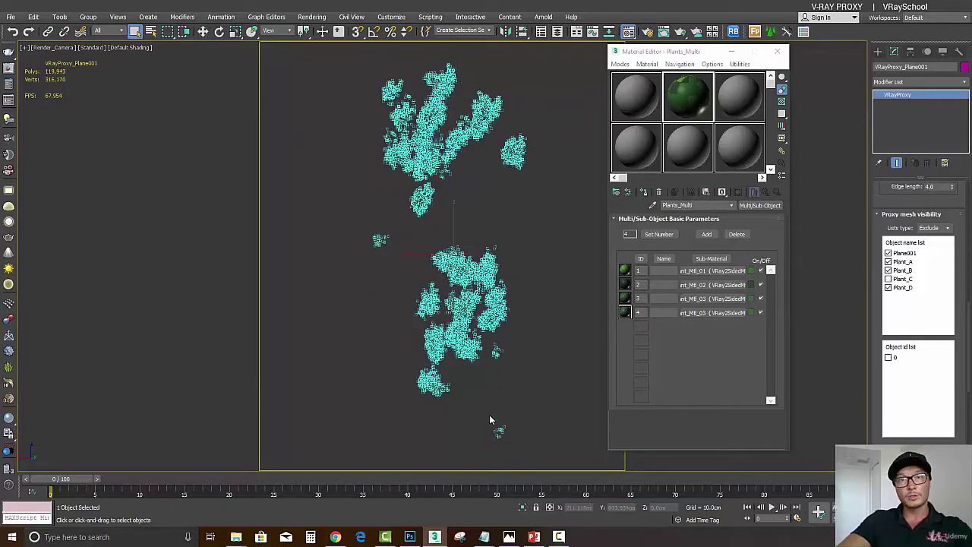
- Clear all exclusions in the proxy mesh visibility list to show Plane001 and every plant again
left_click(889, 271)
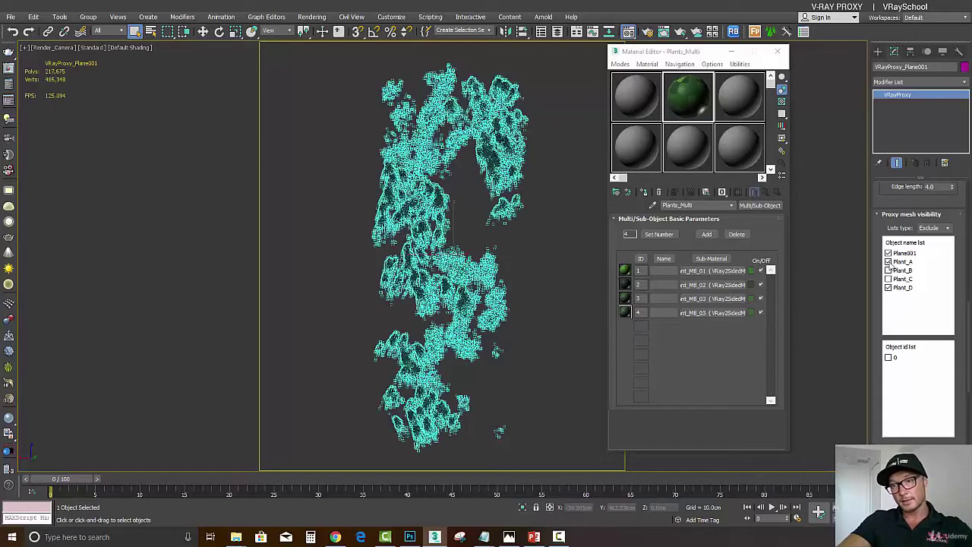
left_click(888, 253)
left_click(888, 280)
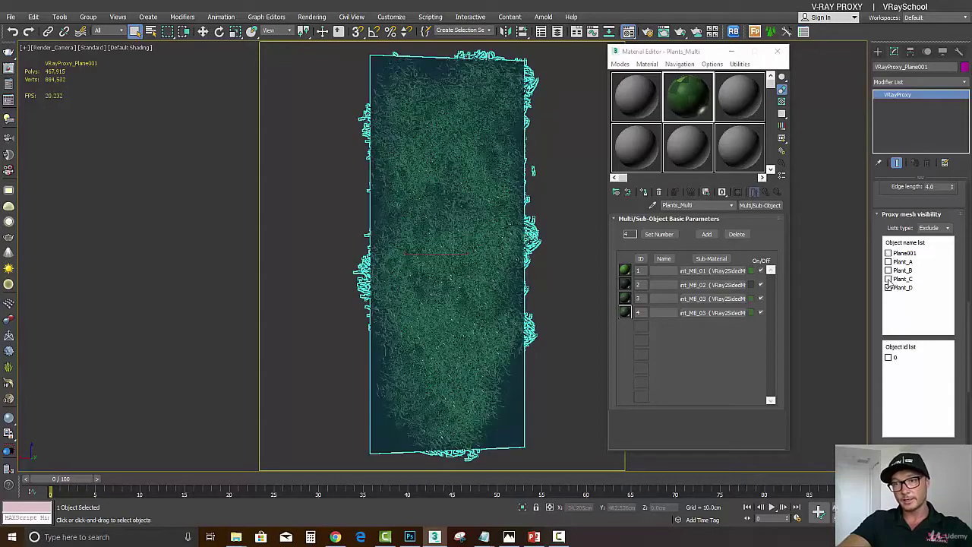
left_click(888, 279)
left_click(888, 287)
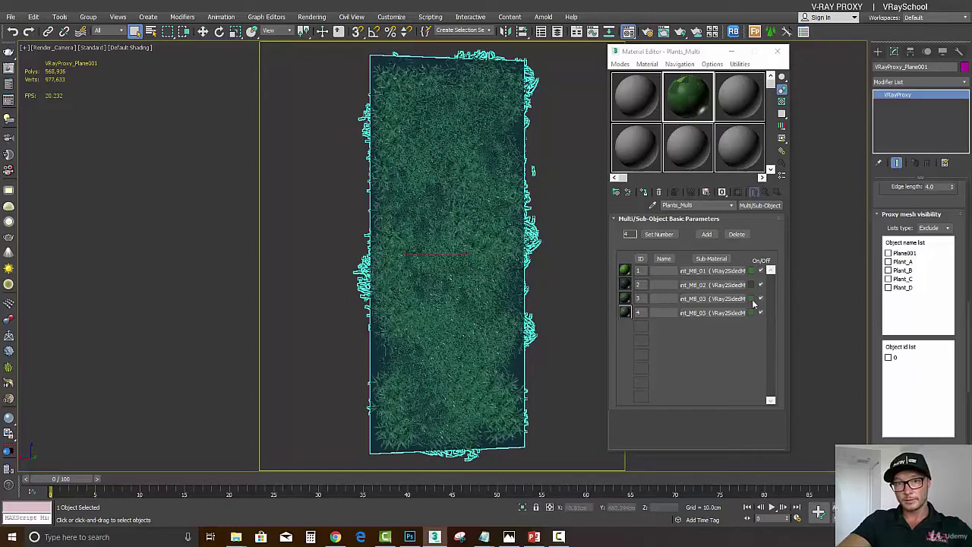
- Sample the V-Ray proxy's Multi/Sub-Object material into the third material slot
left_click(734, 104)
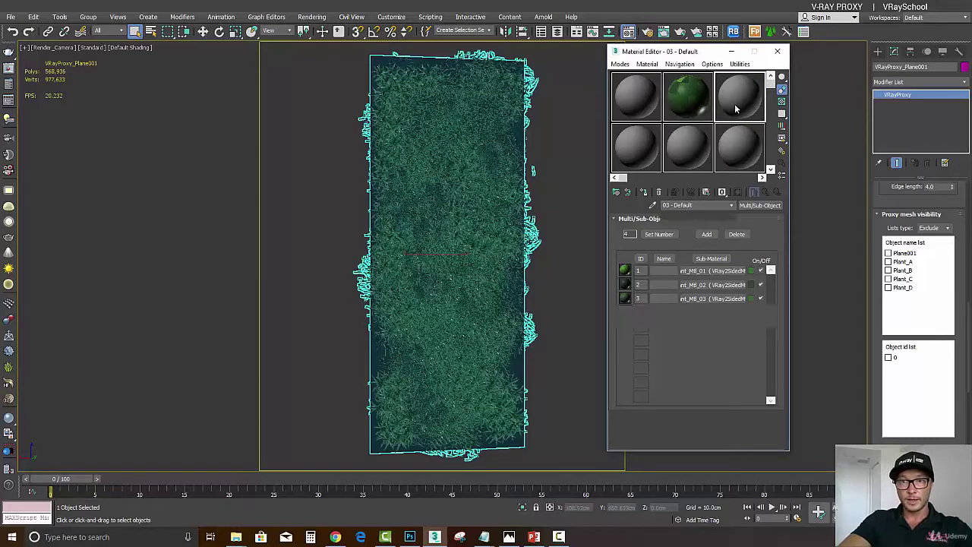
left_click(652, 205)
left_click(462, 101)
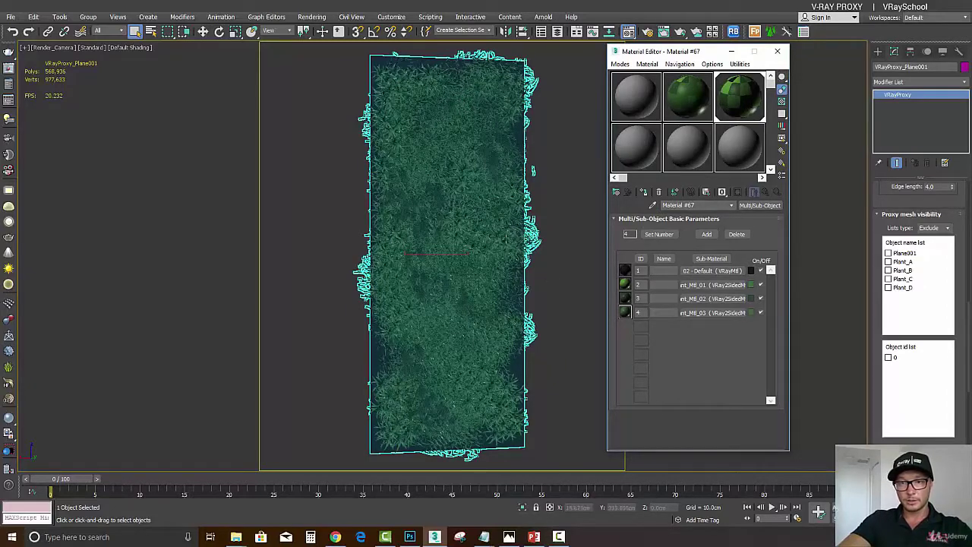
- Change the diffuse colour of the 02 - Default sub-material to green, trying blue and teal shades on the plane first
left_click(704, 270)
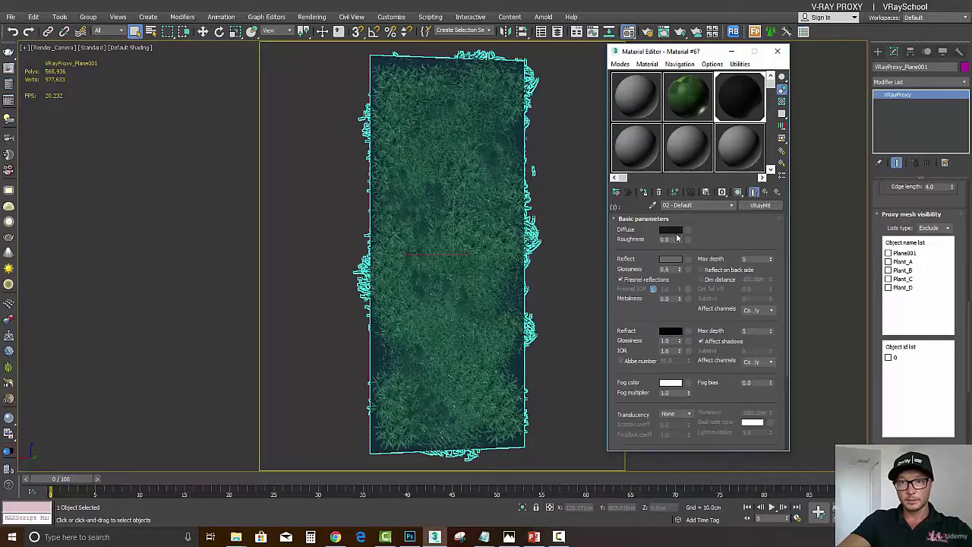
left_click(673, 229)
left_click(259, 74)
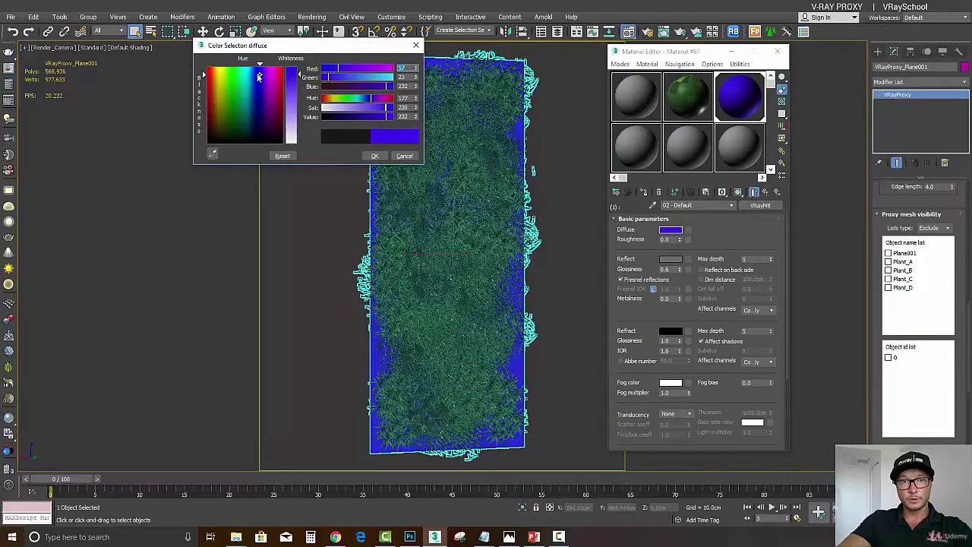
left_click(219, 74)
left_click(252, 102)
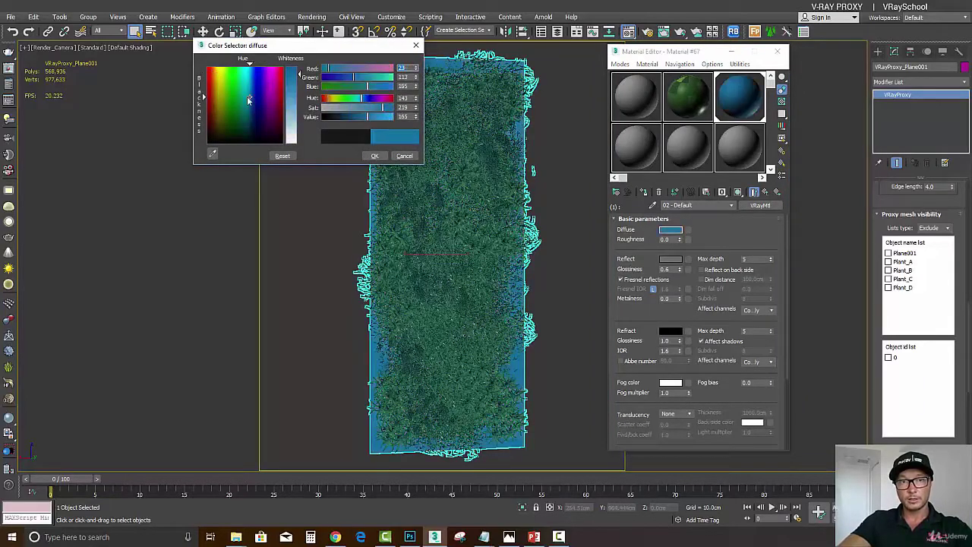
left_click(233, 101)
left_click(267, 124)
left_click(238, 111)
left_click(245, 133)
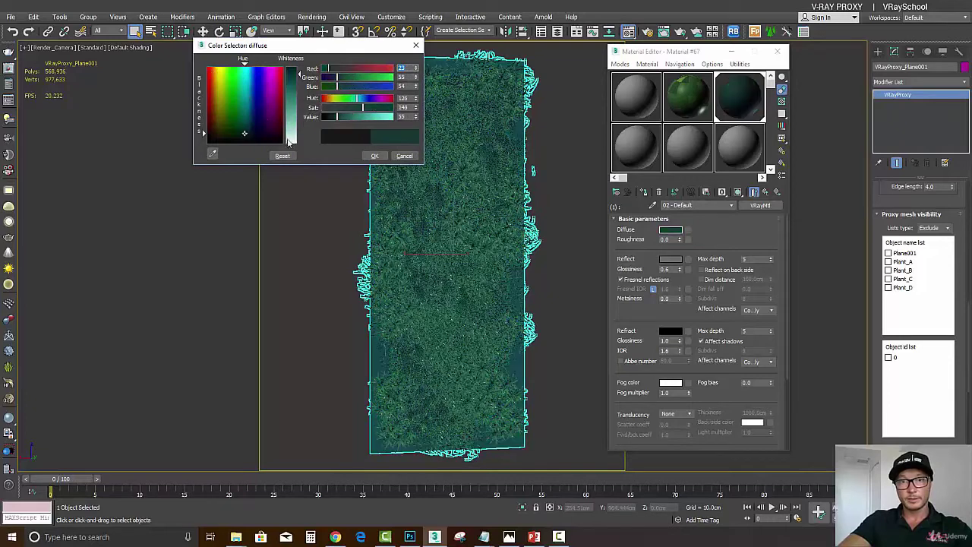
left_click(246, 122)
left_click(238, 112)
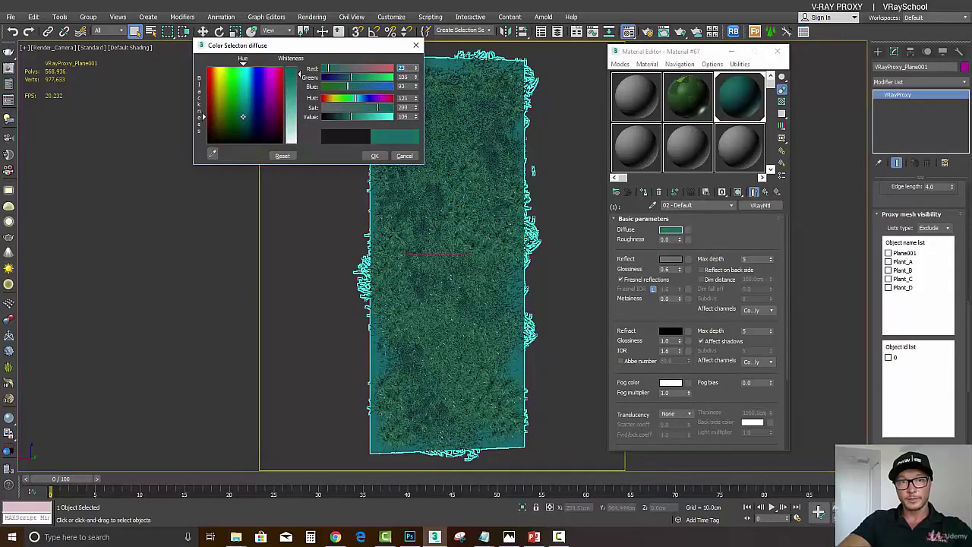
left_click(374, 156)
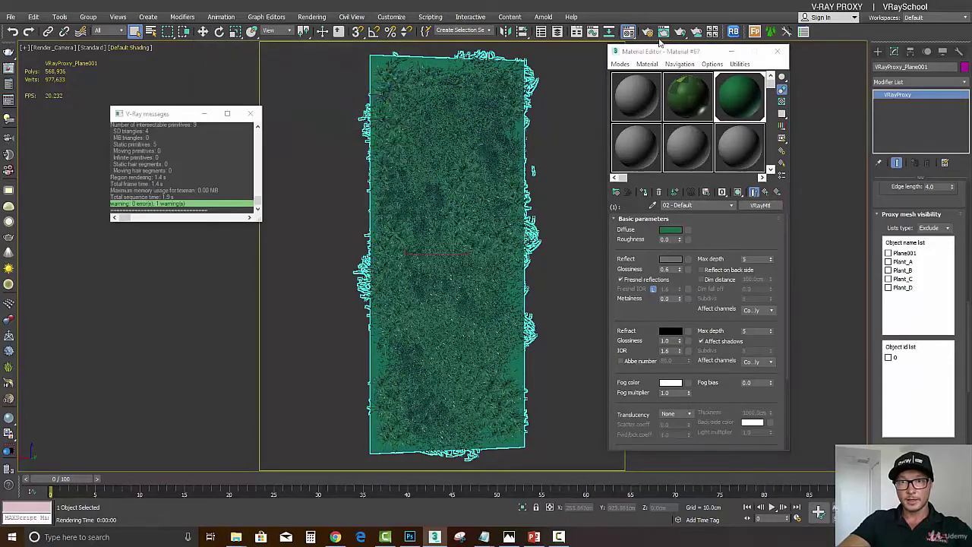
- Configure the V-Ray render settings with a Bucket image sampler and a bucket width of 12
left_click(650, 33)
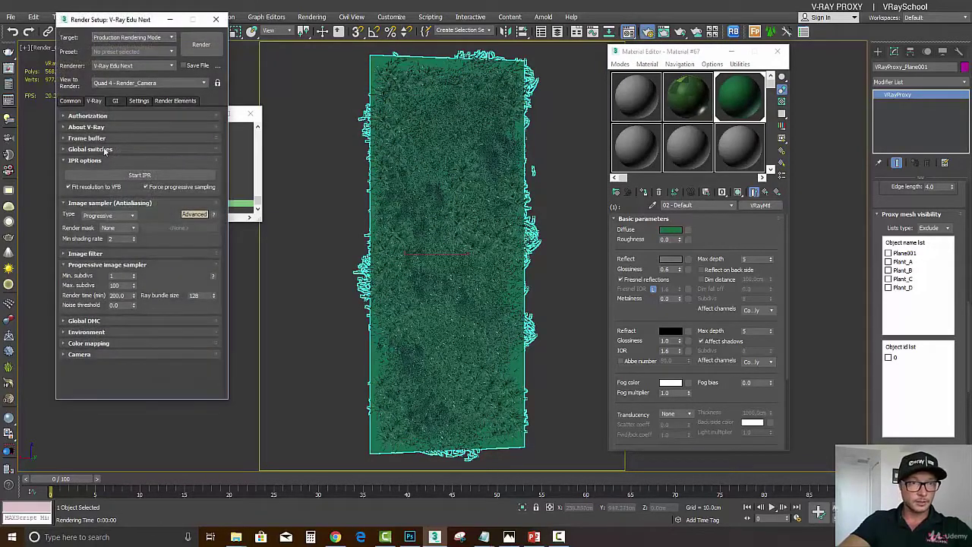
left_click(121, 217)
left_click(122, 217)
left_click(121, 217)
left_click(99, 221)
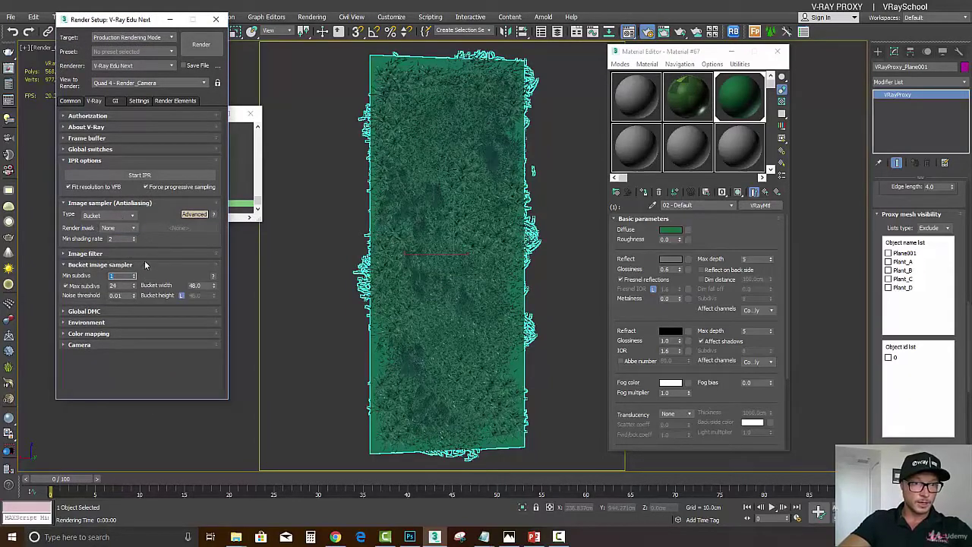
key("Tab")
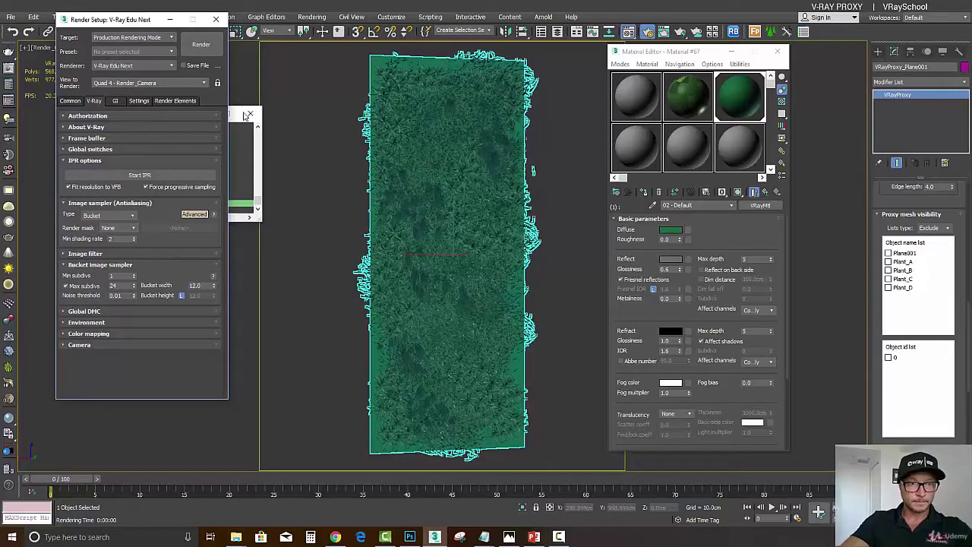
- Render the camera view, inspect the proxy plants up close in the frame buffer, and stop the render
left_click(200, 45)
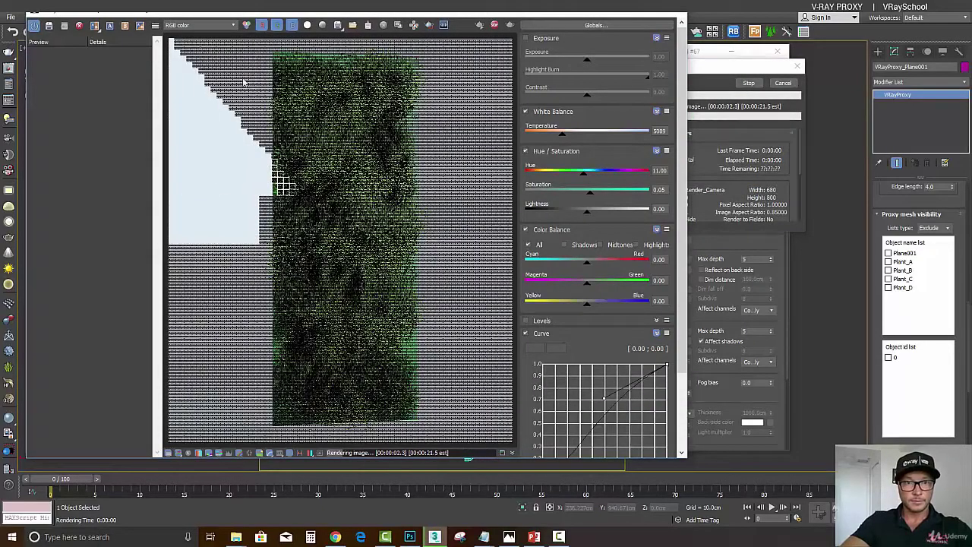
scroll(273, 190, "up", 3)
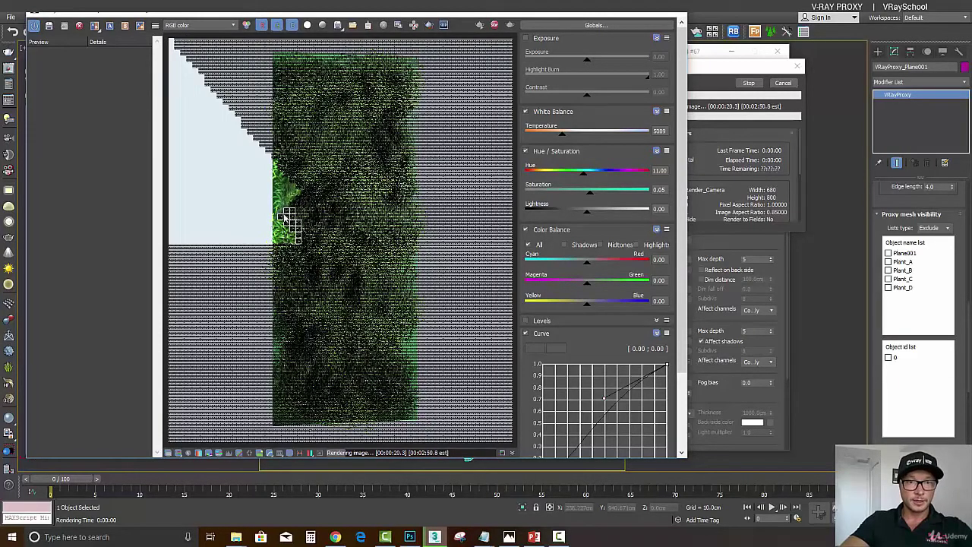
scroll(297, 221, "up", 1)
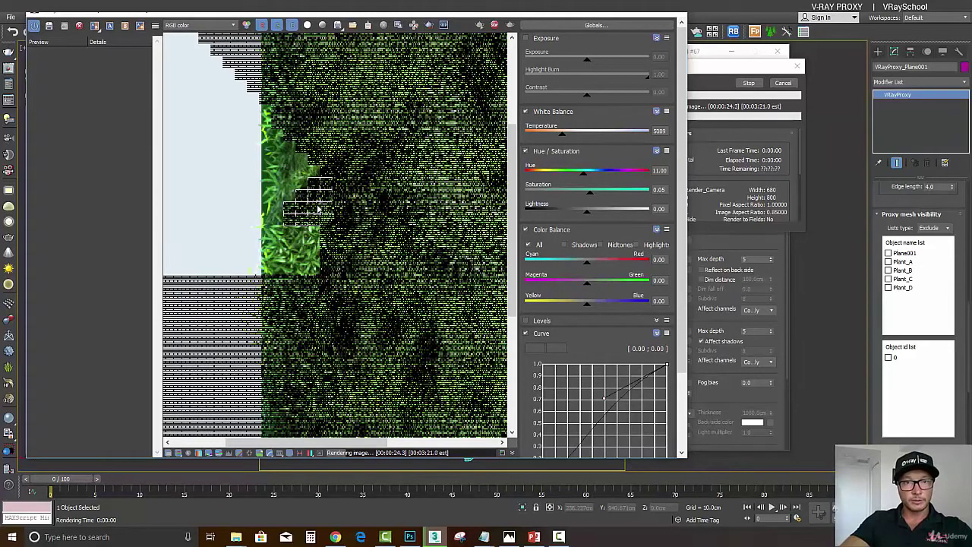
scroll(321, 225, "down", 1)
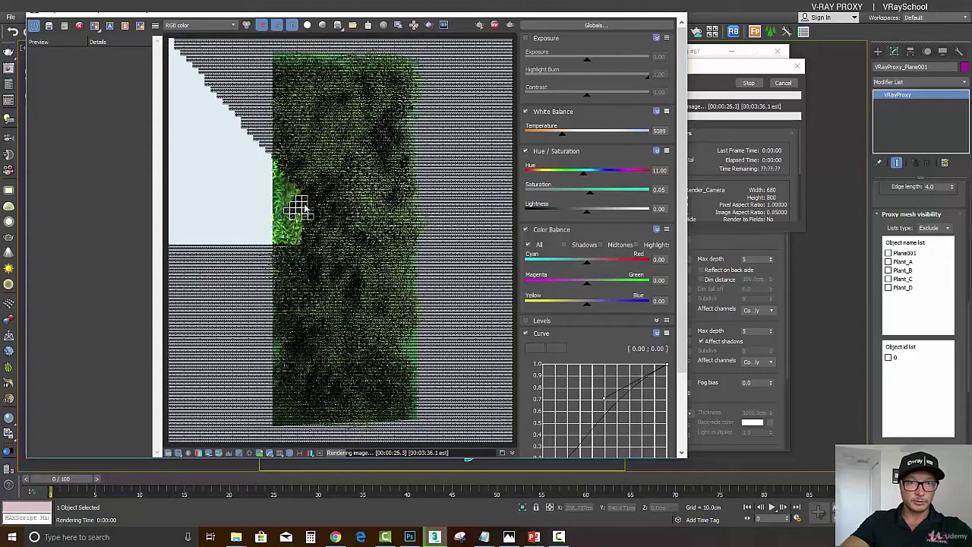
scroll(300, 209, "up", 1)
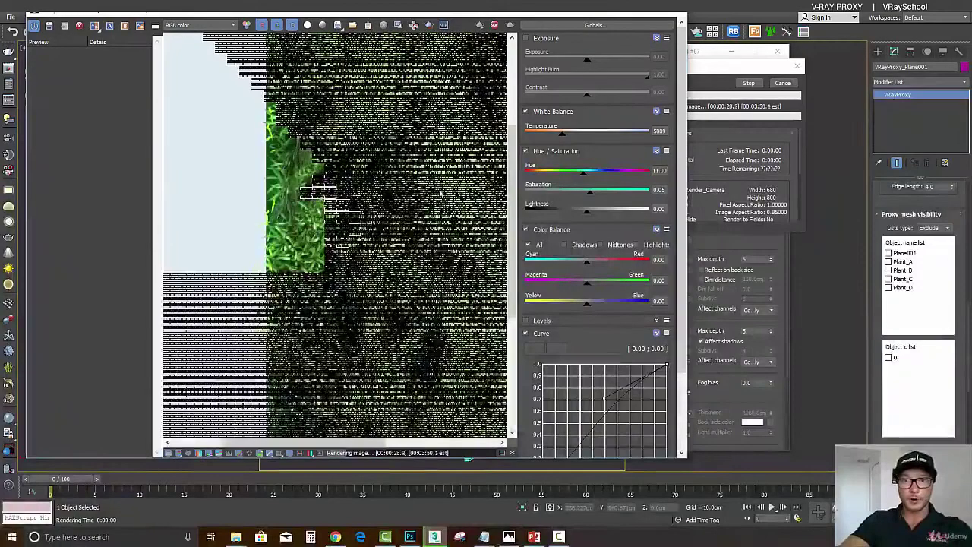
scroll(439, 190, "down", 1)
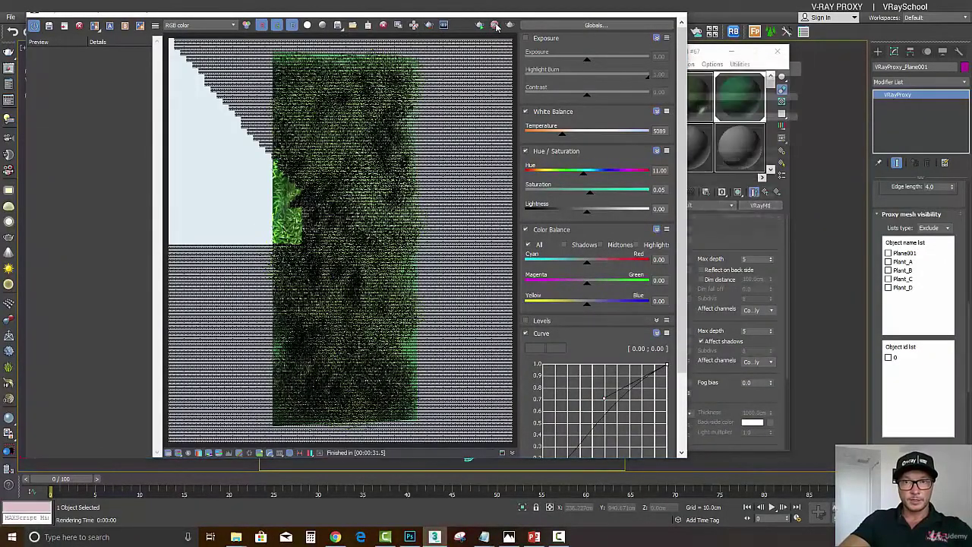
left_click(677, 14)
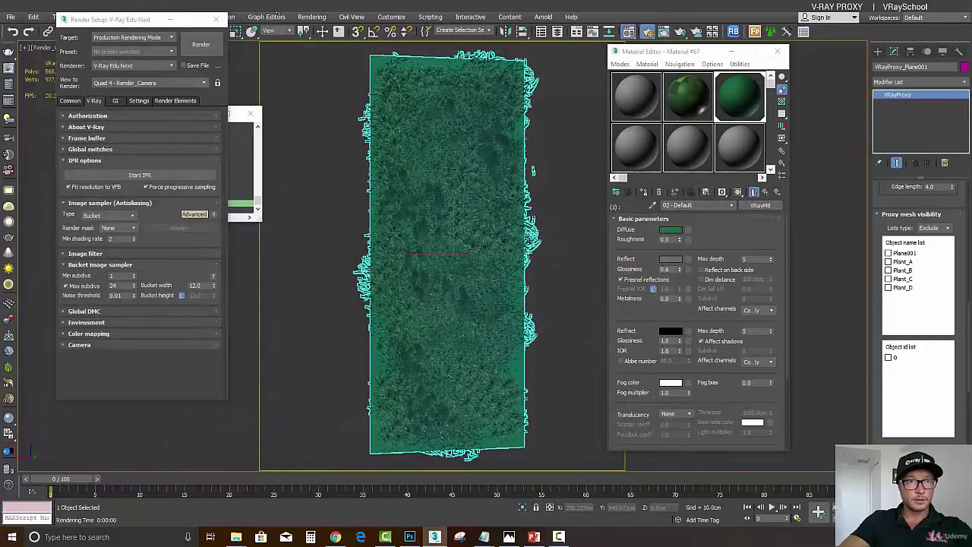
- Open the Garden_Proxies scene from the 11 The_Garden folder and close the leftover render windows
left_click(59, 22)
key("F10")
left_click(11, 17)
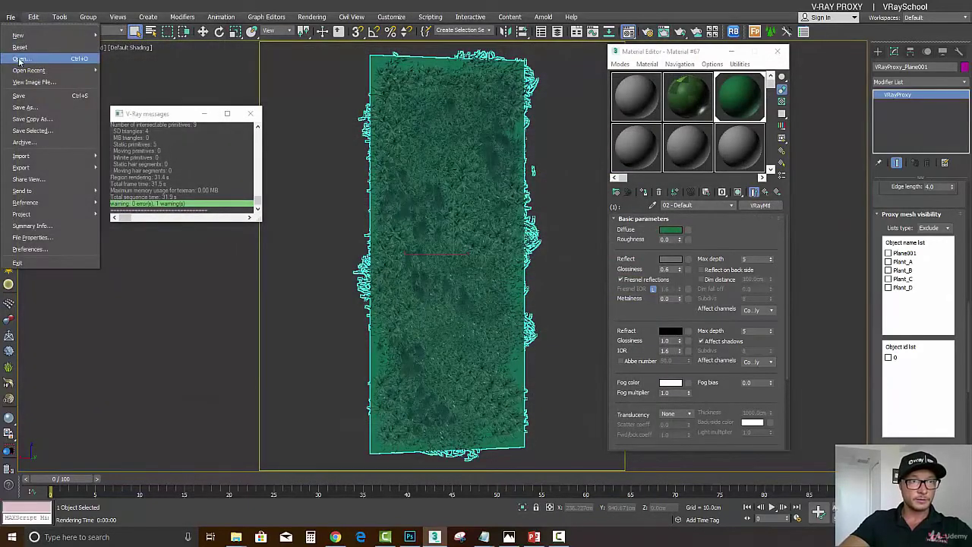
left_click(30, 59)
left_click(486, 283)
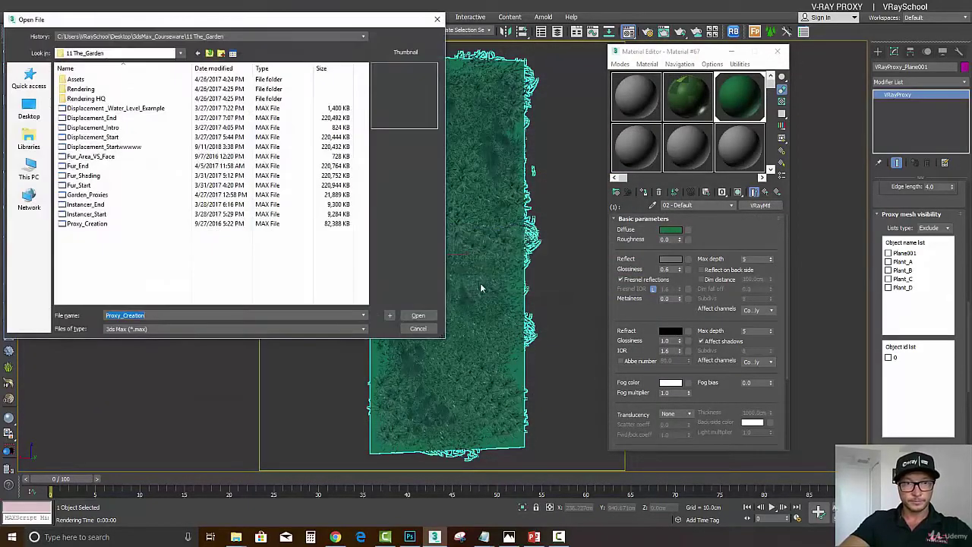
left_click(156, 196)
left_click(418, 315)
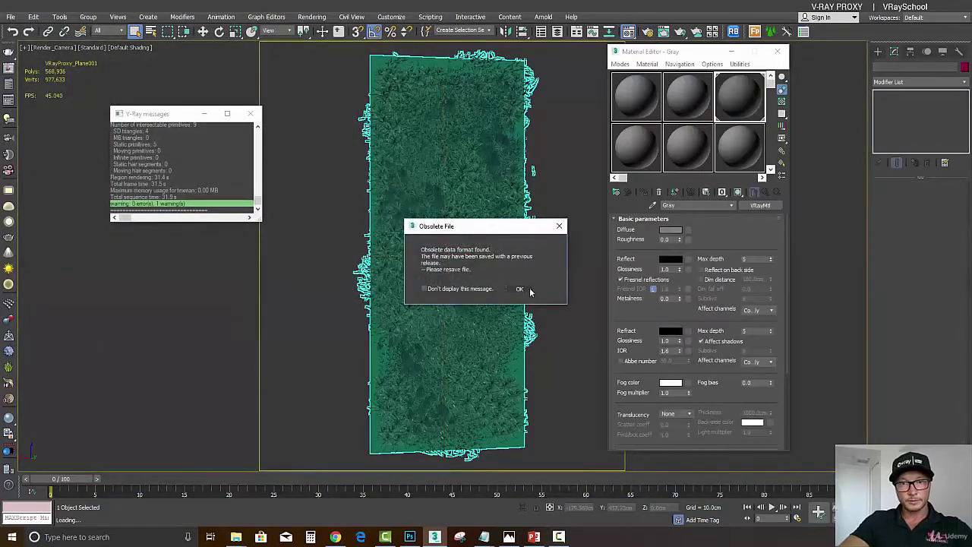
left_click(524, 290)
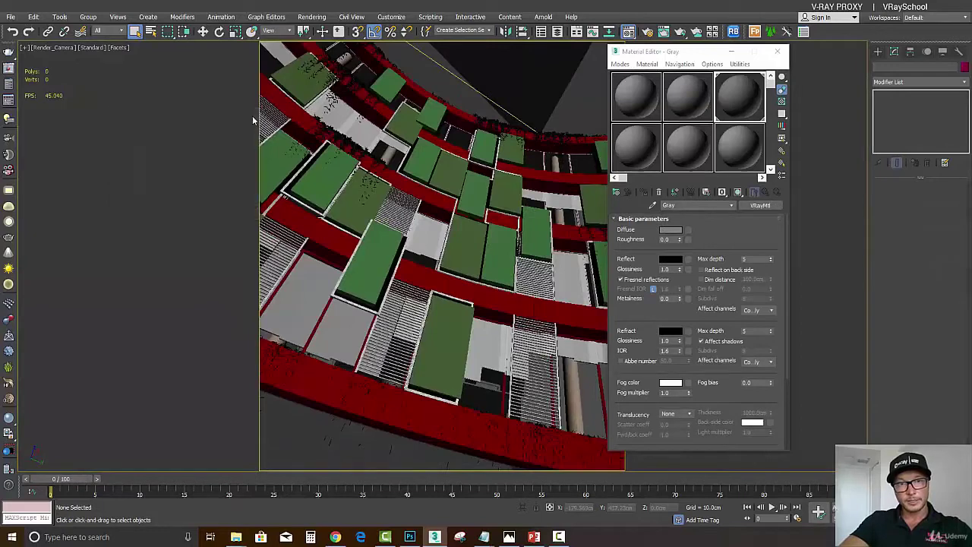
left_click(250, 113)
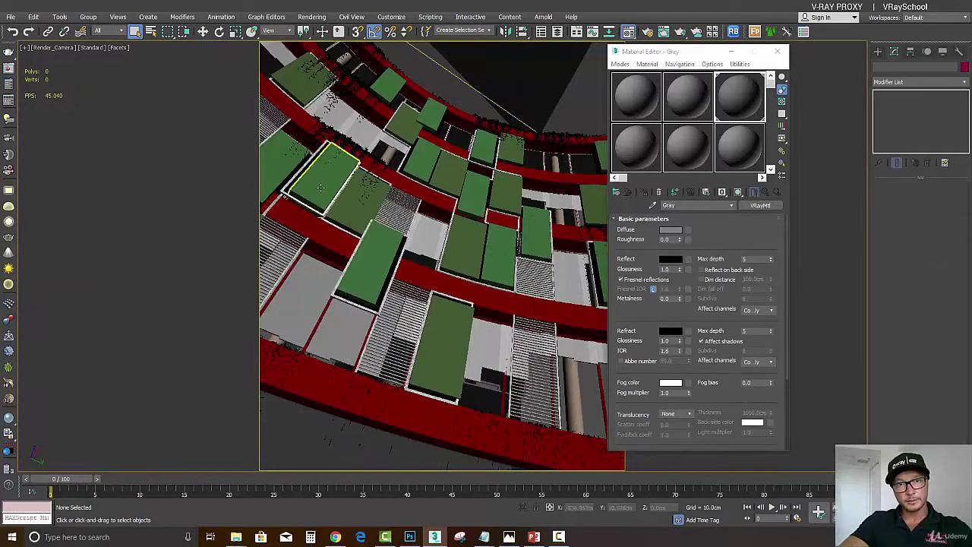
- Set the Wall_Garden_A_10 proxy display to show whole mesh, comparing it with the faces preview
left_click(322, 187)
left_click(380, 253)
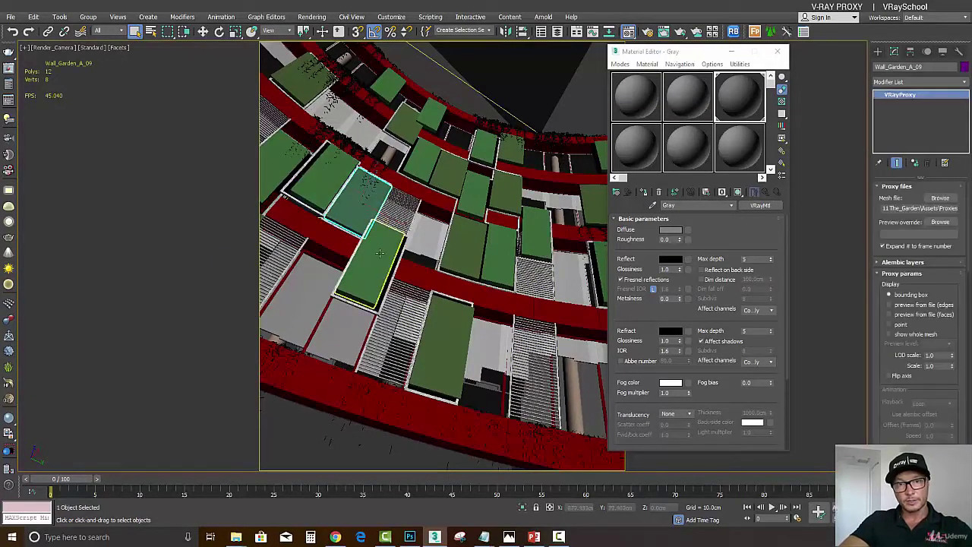
left_click(477, 250)
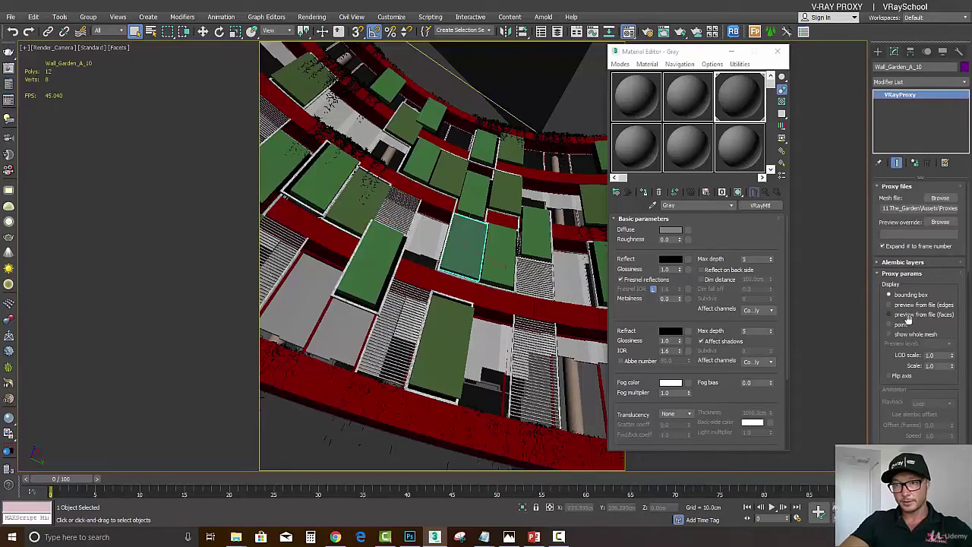
left_click(908, 336)
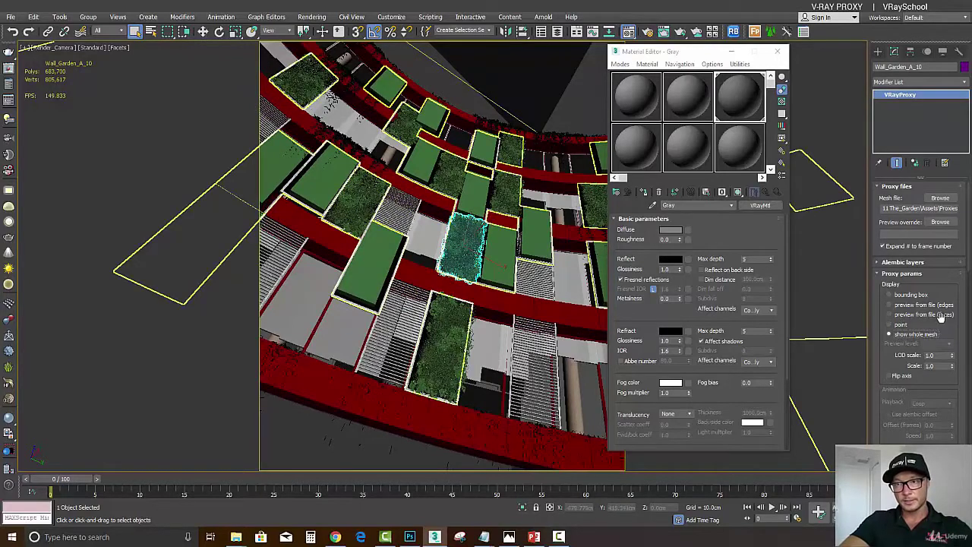
left_click(902, 315)
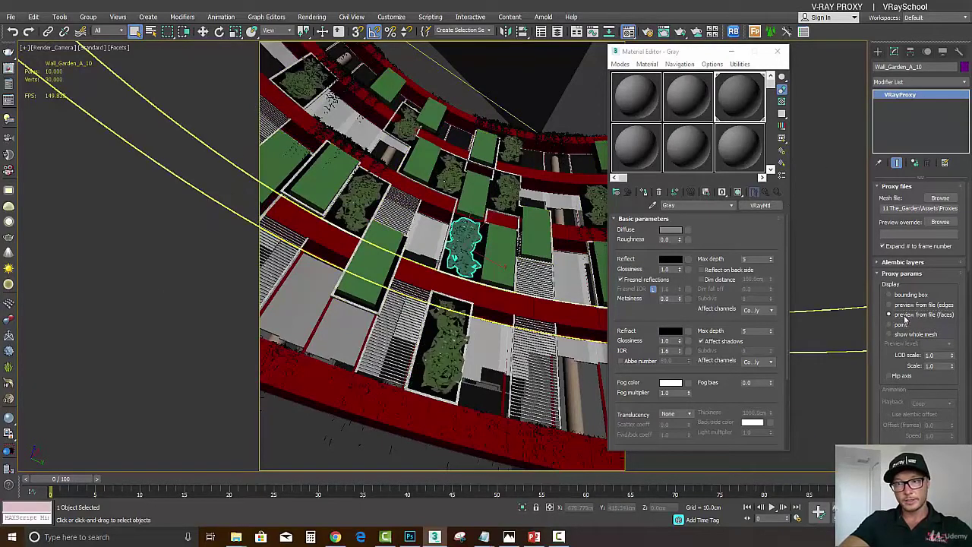
left_click(908, 334)
- Set the Wall_Garden_B proxy display to show whole mesh, comparing it with the faces, edges and point displays
left_click(367, 277)
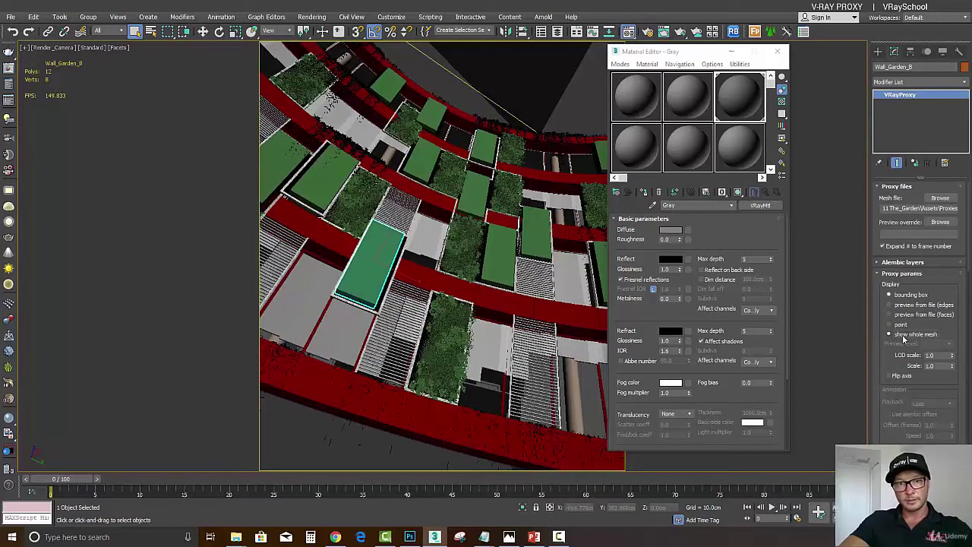
left_click(904, 334)
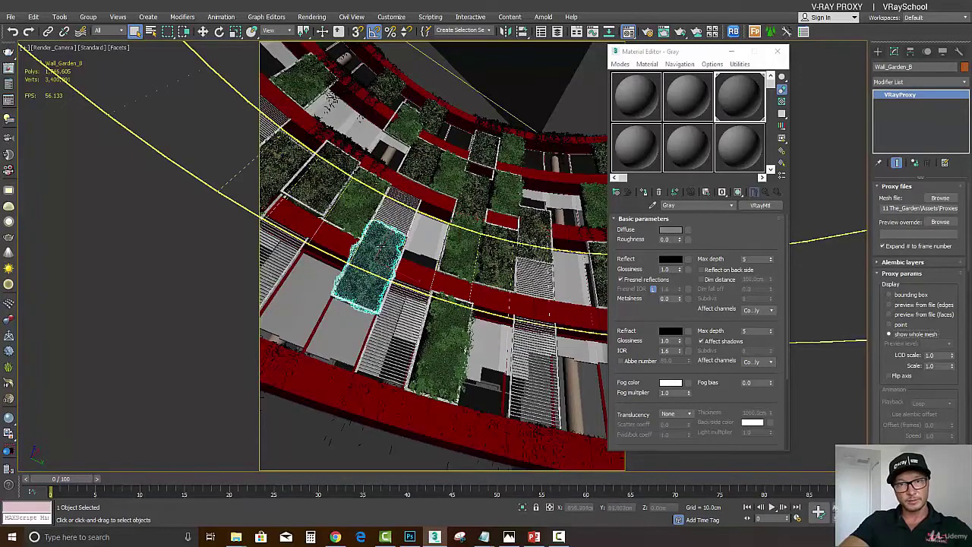
left_click(909, 316)
left_click(911, 306)
left_click(902, 326)
left_click(902, 335)
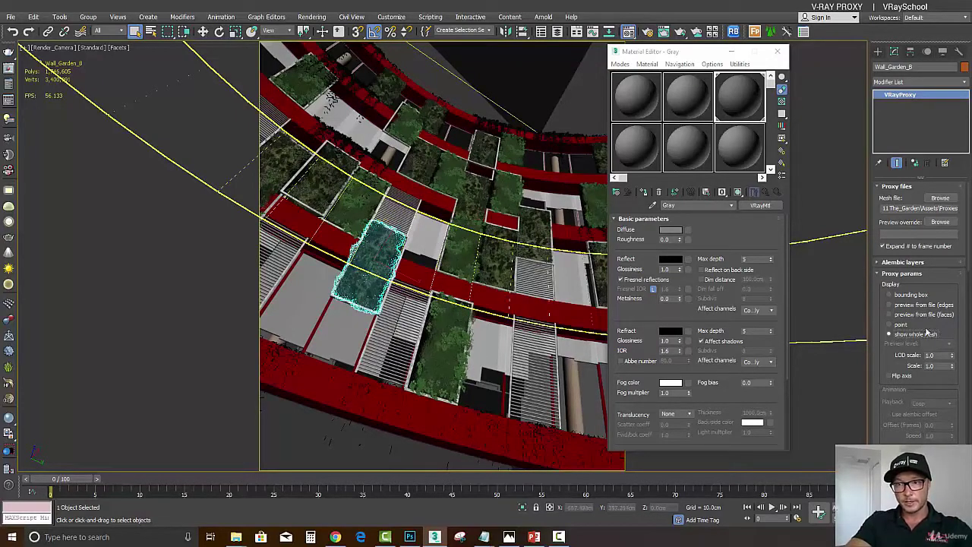
- Move the Material Editor aside and select Wall_Garden_A from the Load_Proxies layer in the Layer Explorer
left_click_drag(687, 56, 765, 51)
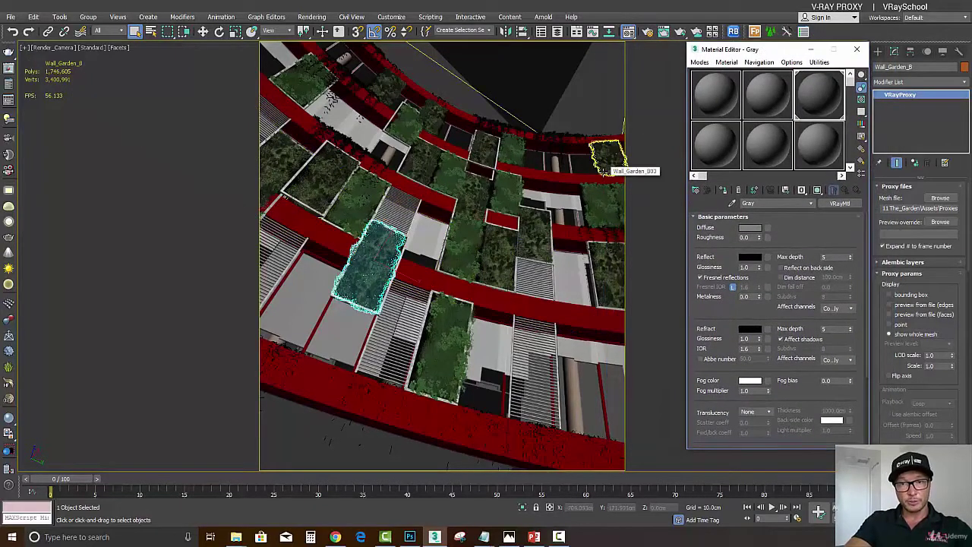
left_click(559, 32)
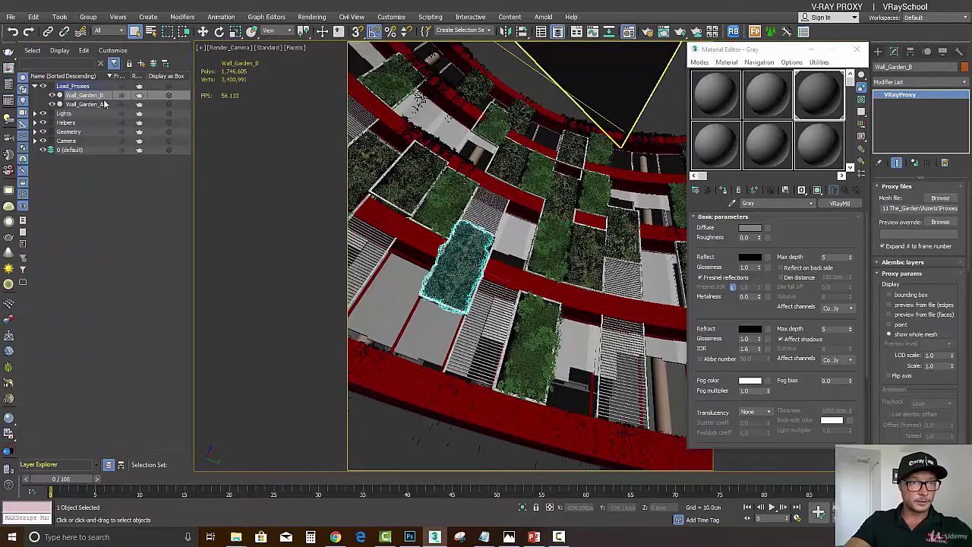
left_click(86, 106)
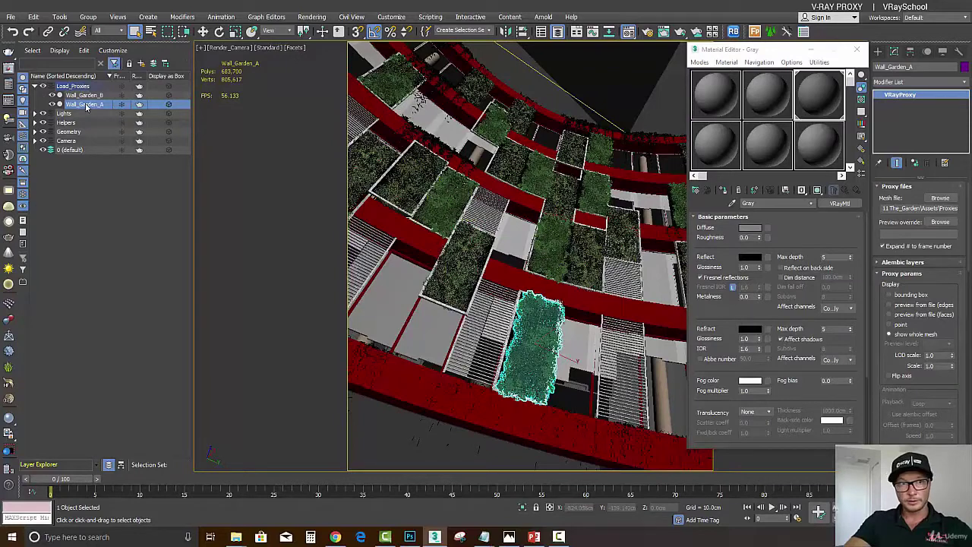
- Load Wall_Thin_A_02.vrmesh from the Assets\Proxies folder of 11 The_Garden as the Wall_Garden_A proxy's mesh file
left_click(940, 198)
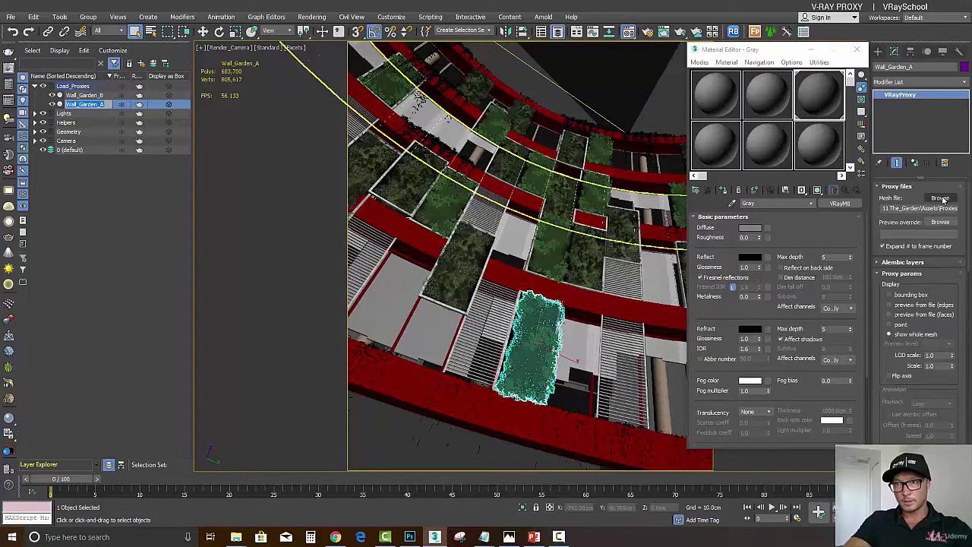
double_click(29, 61)
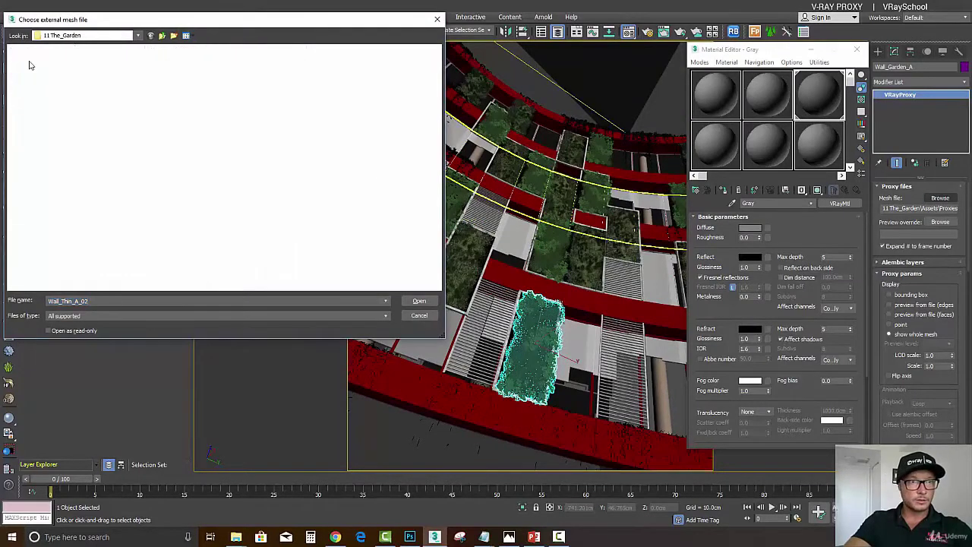
double_click(43, 63)
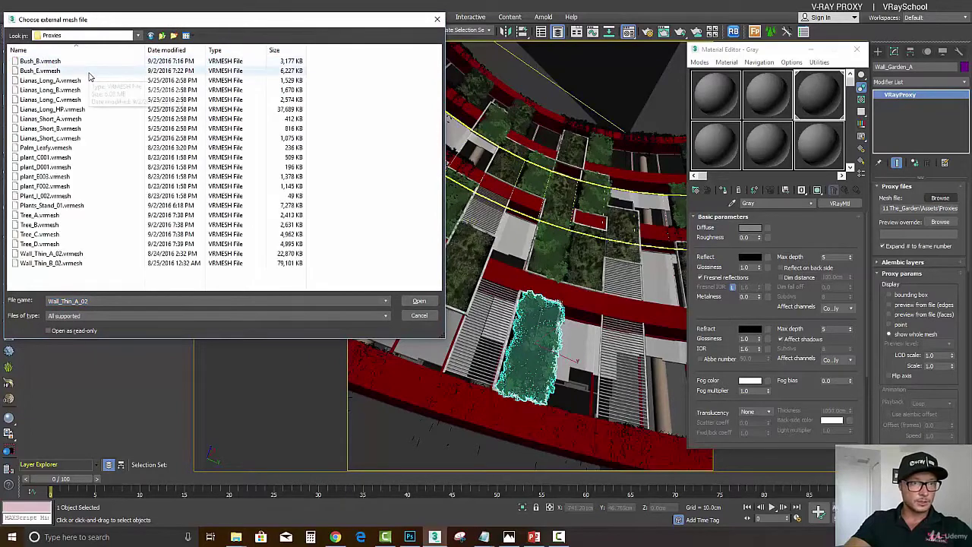
left_click(51, 253)
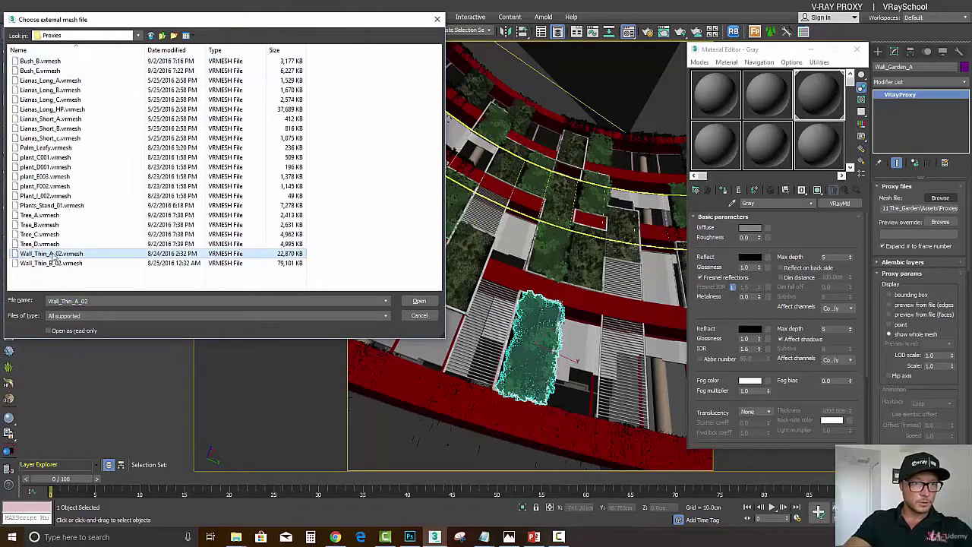
left_click(419, 301)
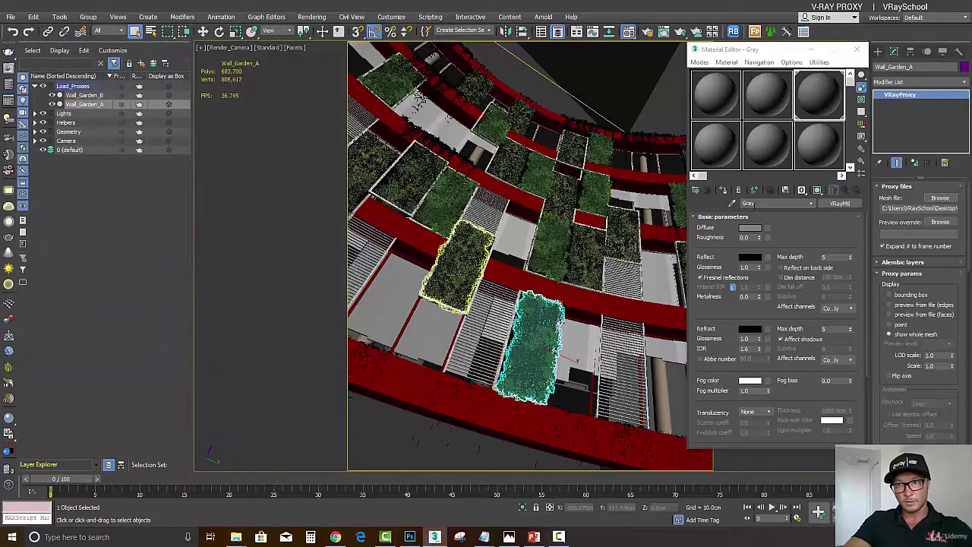
- Compare Wall_Garden_A's faces preview with its whole mesh display, then pick its Wall_Plants_Multi material into the Material Editor
left_click(909, 318)
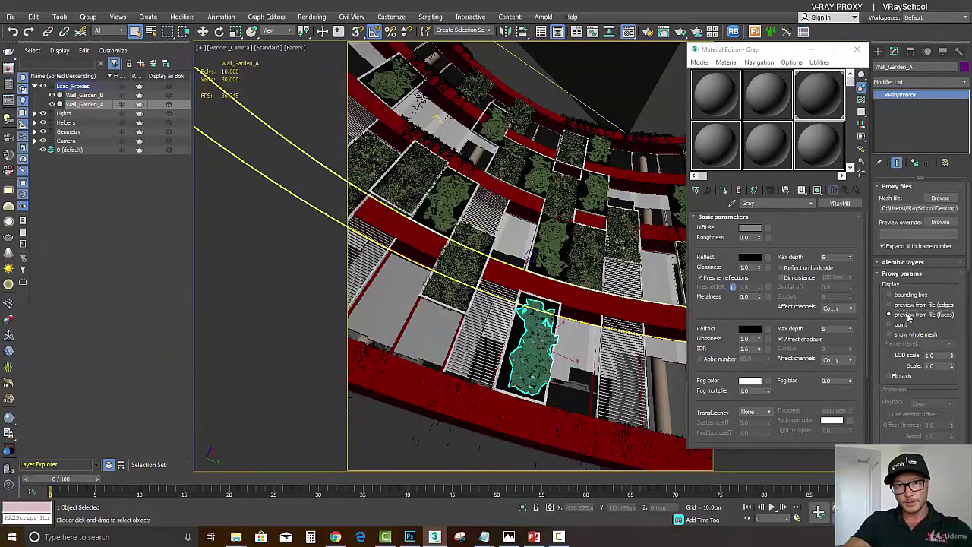
left_click(911, 336)
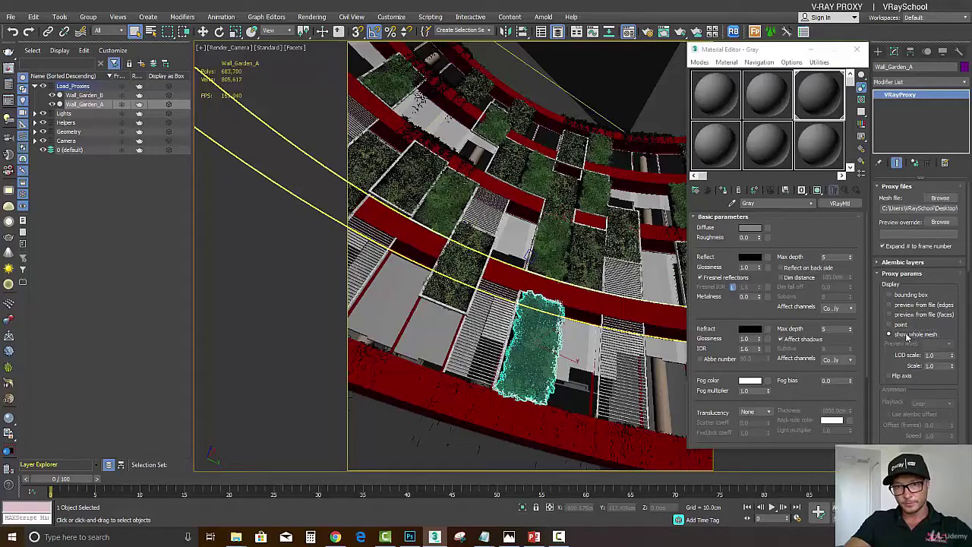
left_click(541, 331)
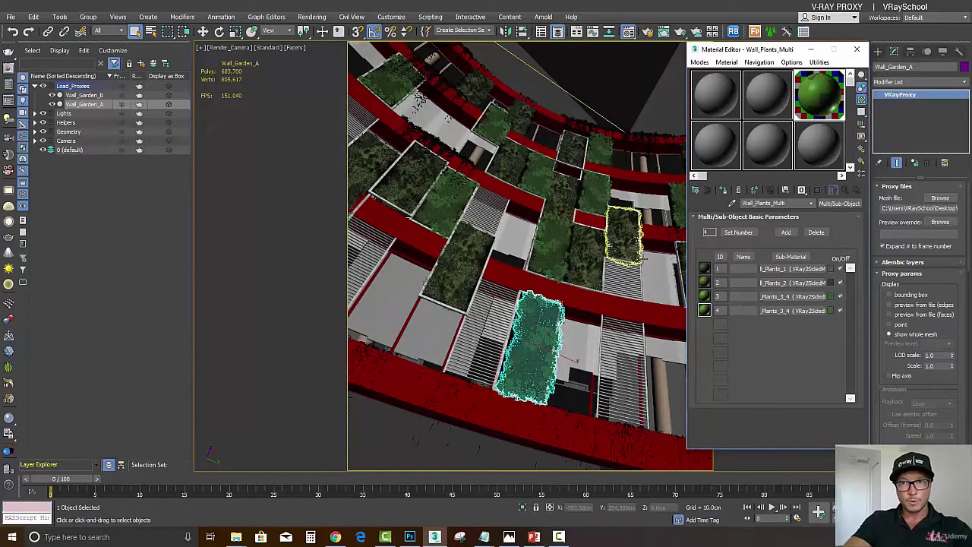
- Set the V-Ray image sampler type to Bucket in the render settings and show the advanced Global DMC options
left_click(648, 32)
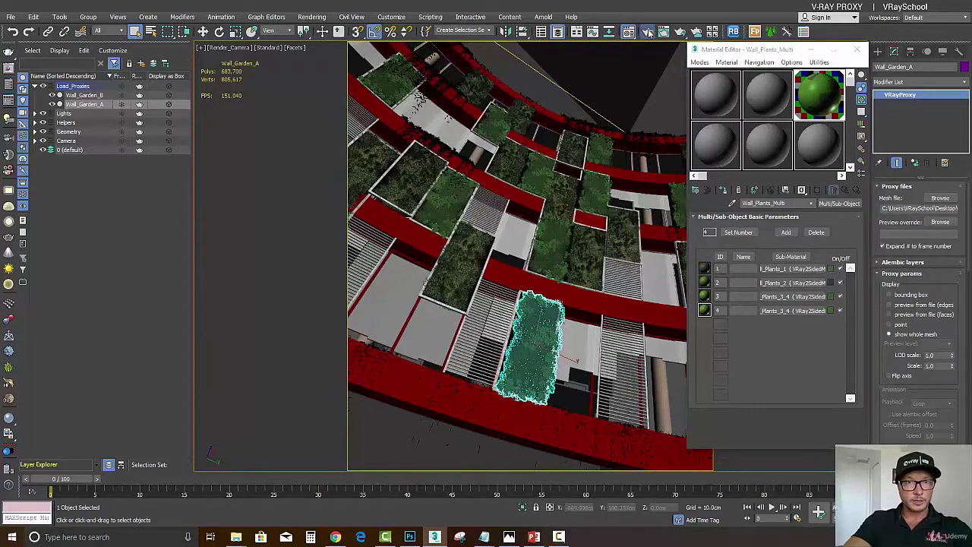
left_click(114, 214)
left_click(106, 226)
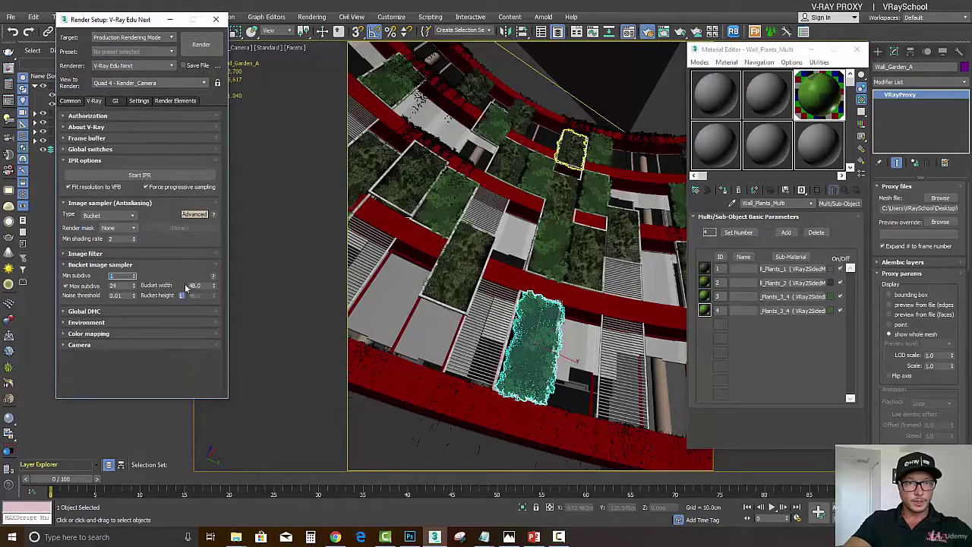
left_click(117, 312)
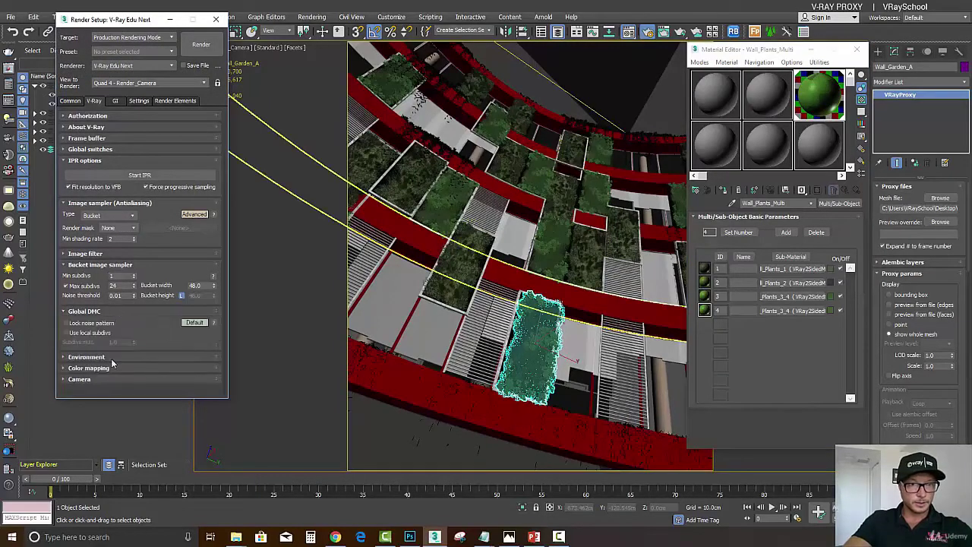
left_click(195, 323)
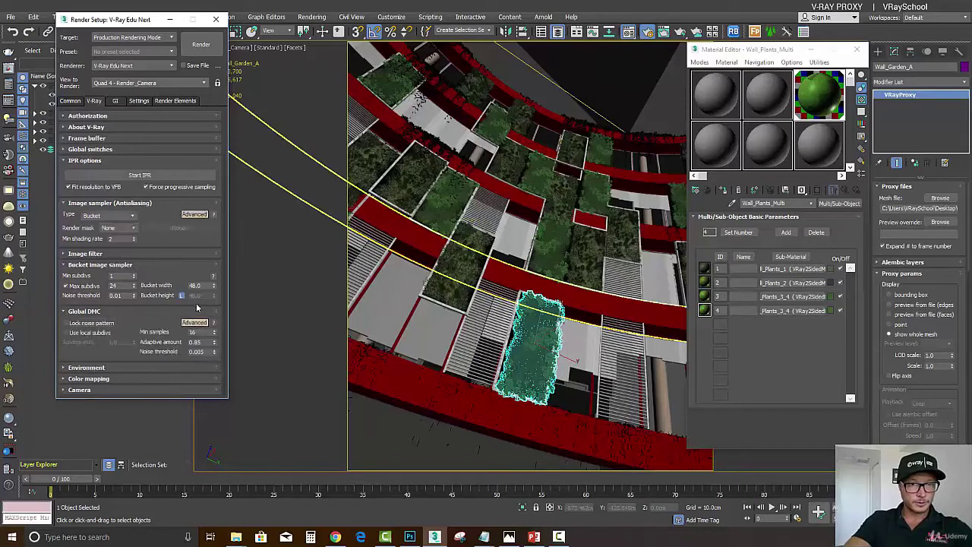
- Set the bucket width to 12 and start rendering the Render_Camera view
double_click(195, 284)
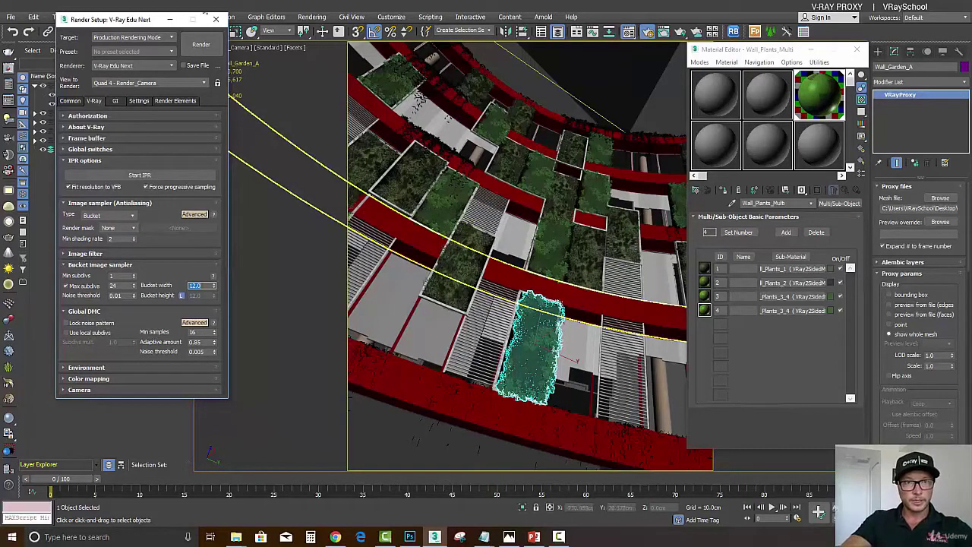
left_click(203, 46)
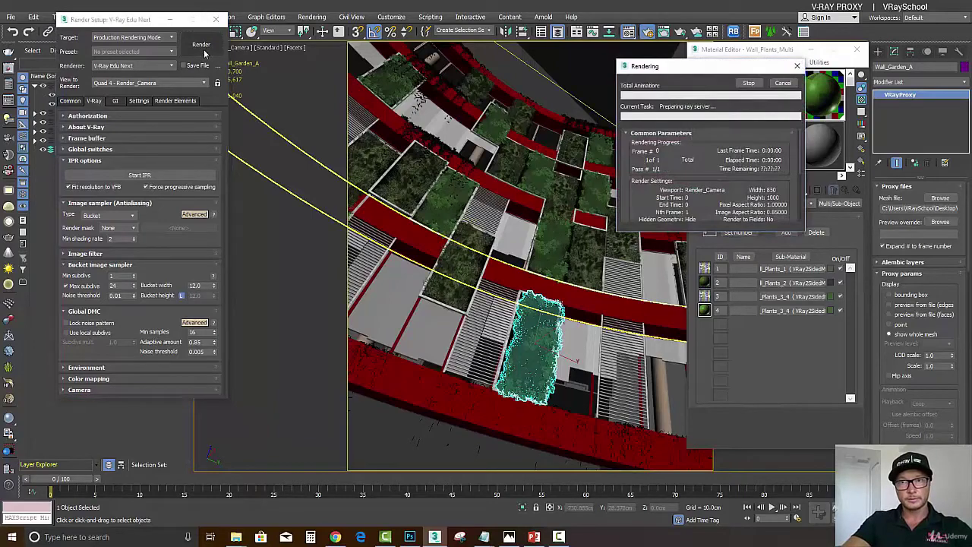